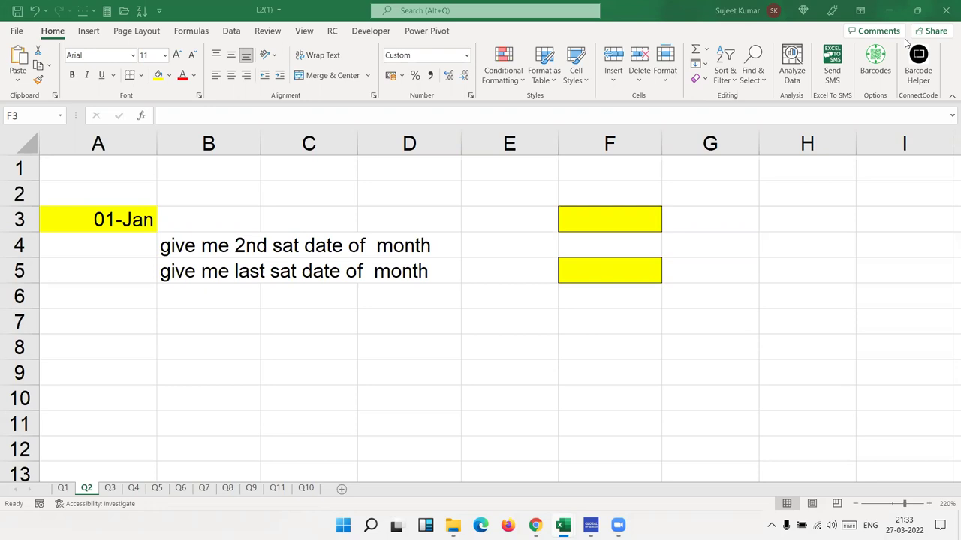
- Enter =A3 in A7 so the date list starts at 01-Jan
left_click(127, 219)
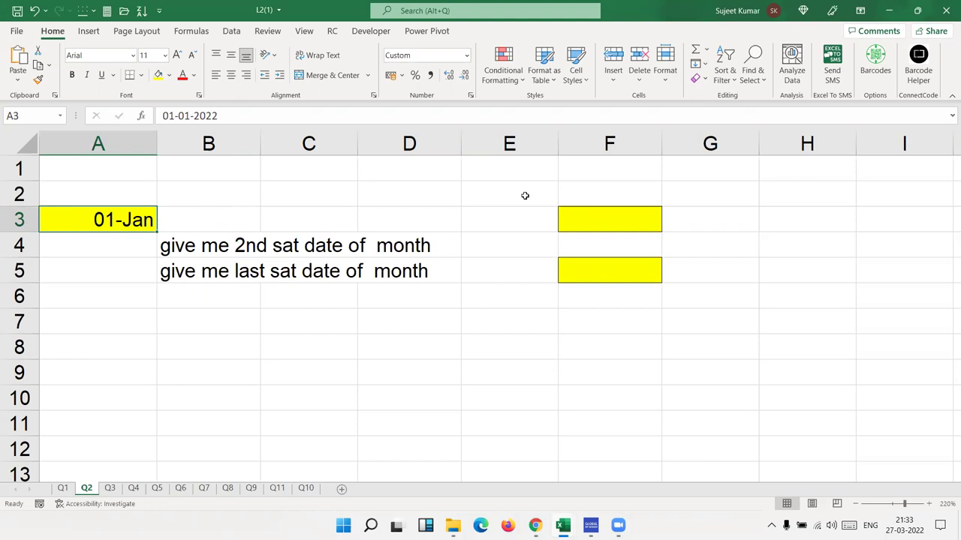
left_click(570, 216)
left_click(575, 260)
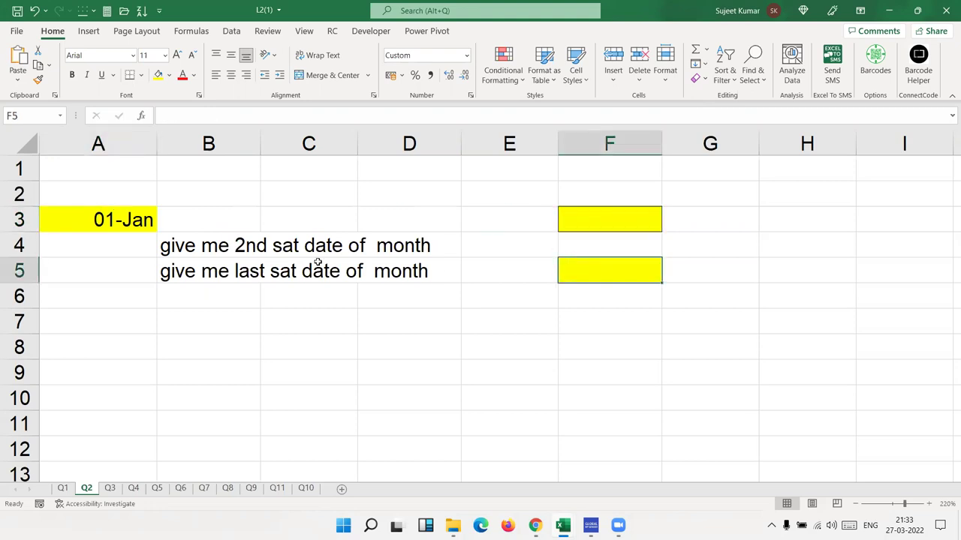
left_click(130, 330)
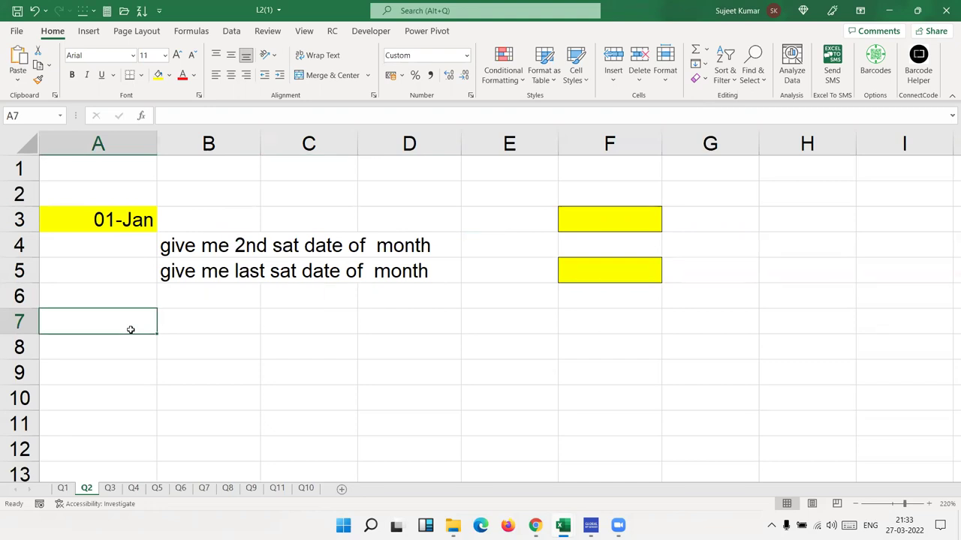
type("=")
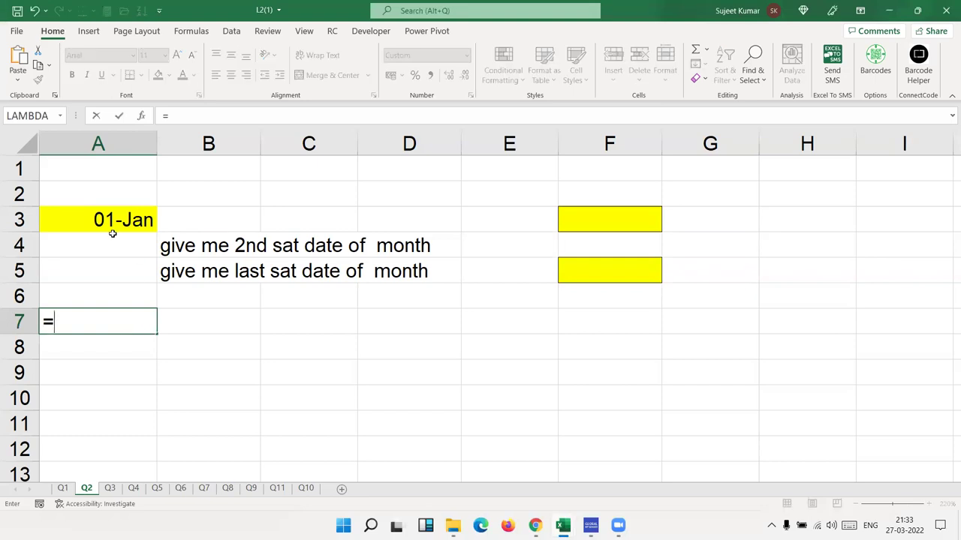
left_click(110, 229)
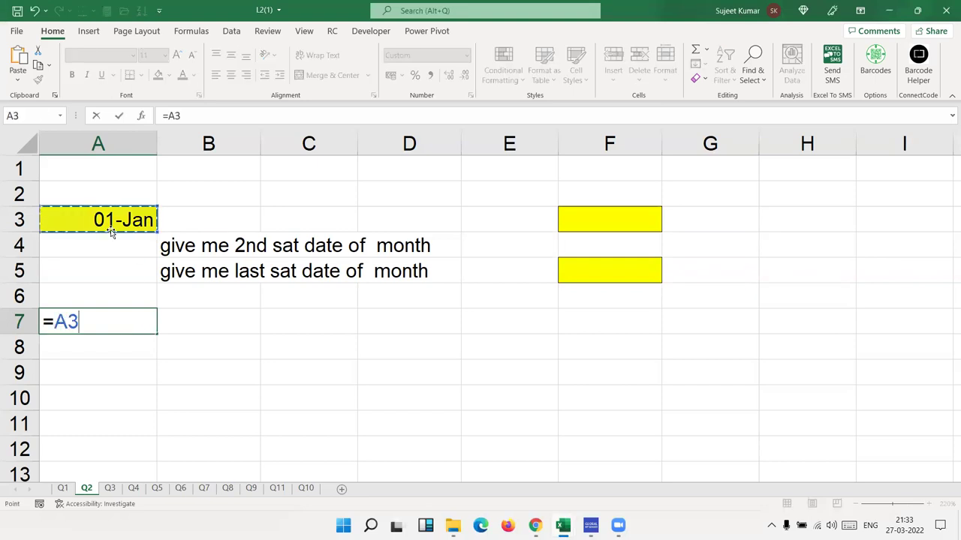
key("Return")
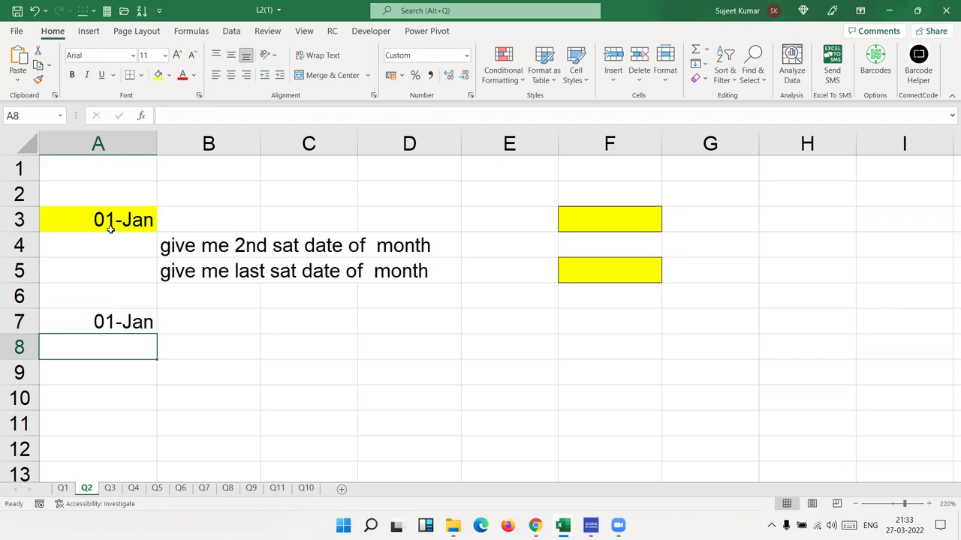
- Enter the next-day formula =A7+1 in A8
type("=")
key("Up")
type("+")
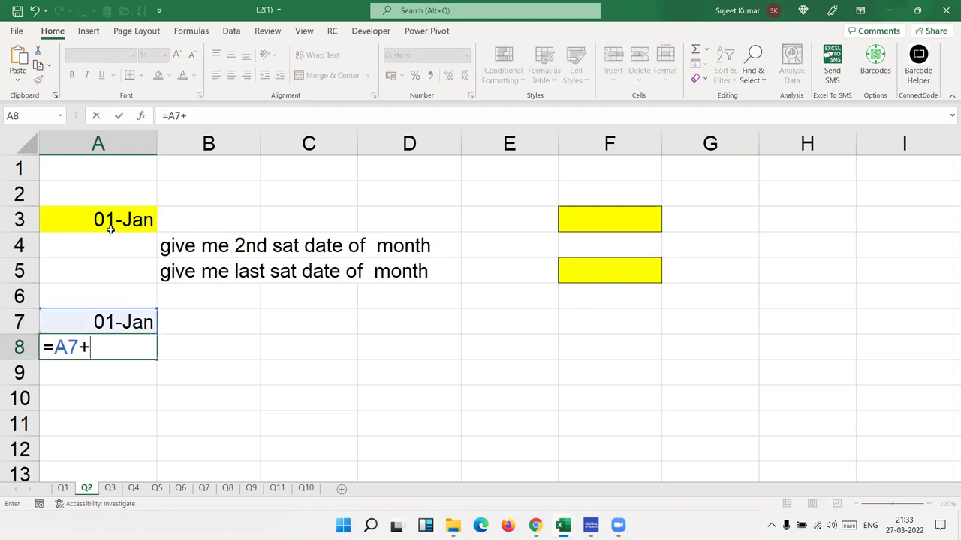
type("1")
key("Return")
- Fill the =A7+1 formula down through A37 so the list reaches 31-Jan
key("Up")
key("shift+Down")
key("shift+Down")
key("shift+Down")
key("shift+Down")
key("shift+Down")
key("shift+Down")
key("shift+Down")
key("shift+Down")
key("shift+Down")
key("shift+Down")
key("shift+Down")
key("shift+Down")
key("shift+Down")
key("shift+Down")
key("shift+Down")
key("shift+Down")
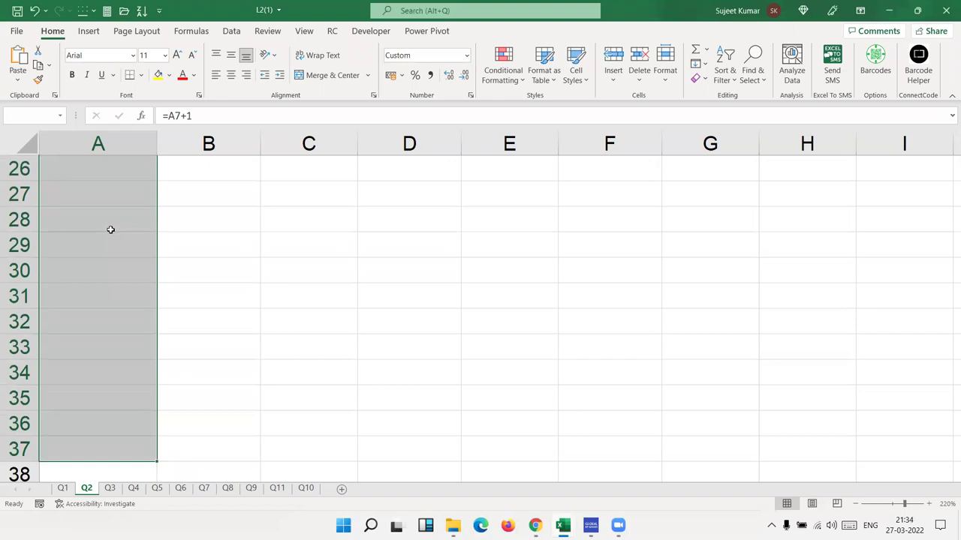
key("ctrl+d")
key("ctrl+Down")
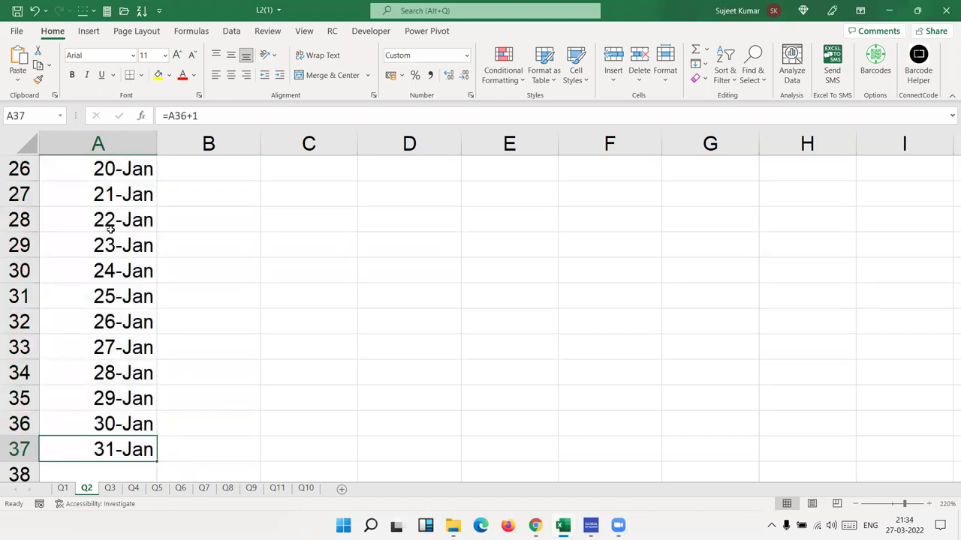
key("ctrl+Up")
key("Up")
key("Down")
key("Down")
- Enter =TEXT(A7,"DDD") in B7 to show the weekday name
key("Up")
key("Right")
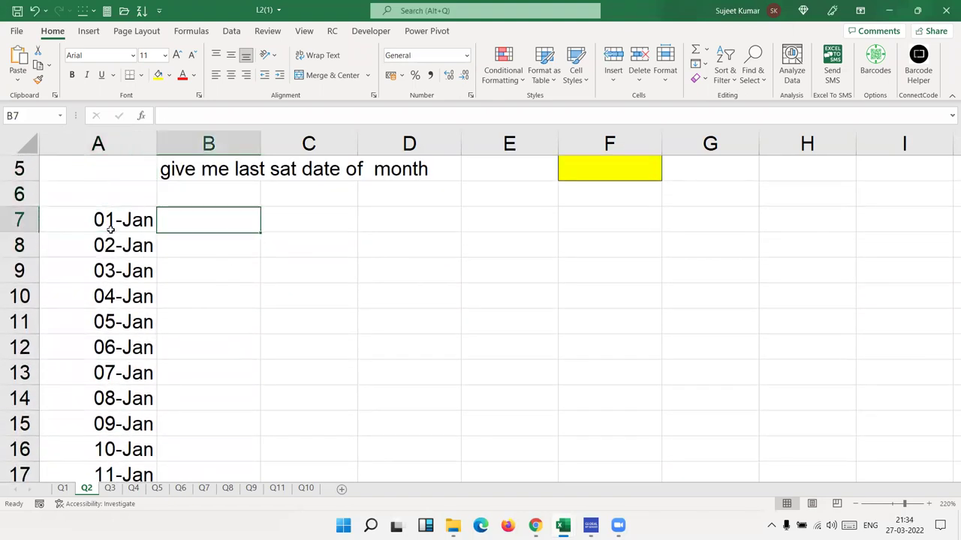
type("=te")
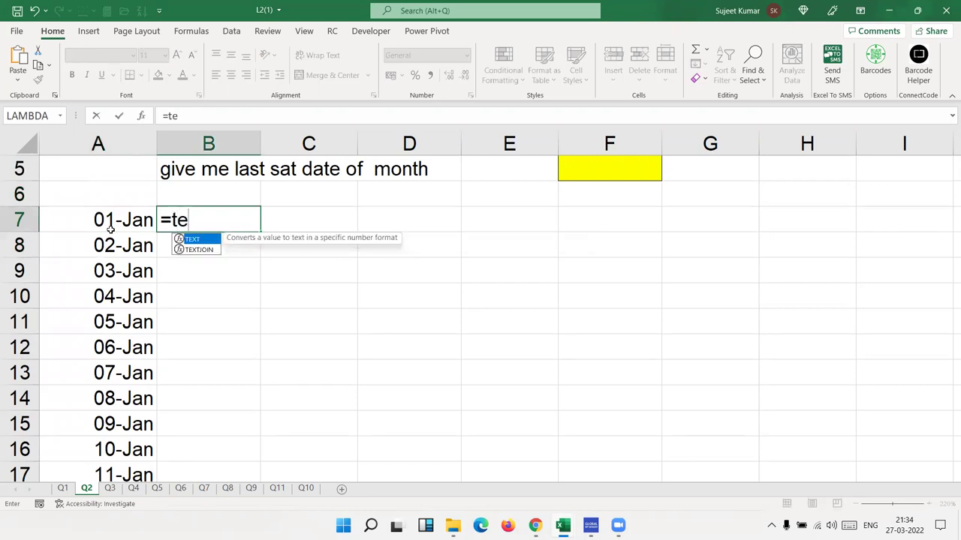
key("Tab")
left_click(111, 231)
type(",\"\"")
key("BackSpace")
type("DDD\"")
key("Return")
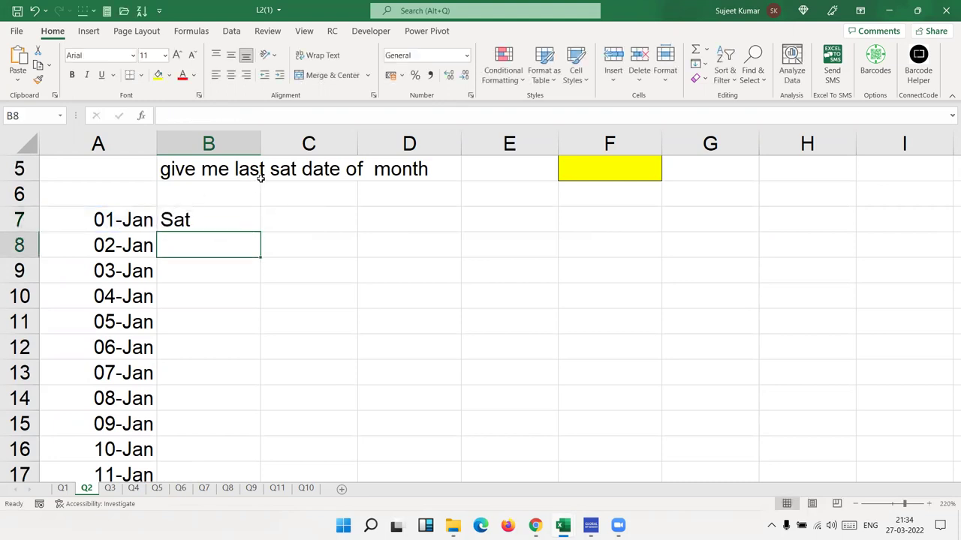
- Copy the weekday formula down column B for every date
left_click(227, 220)
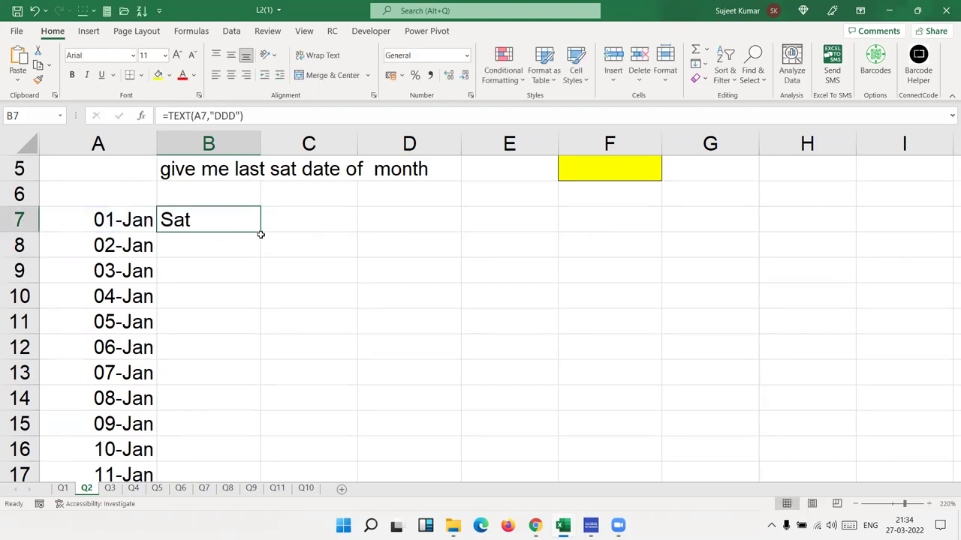
left_click(260, 237)
left_click(236, 223)
double_click(257, 232)
- Enter =IF(B7="Sat",A7) in C7 and fill it down column C
left_click(285, 225)
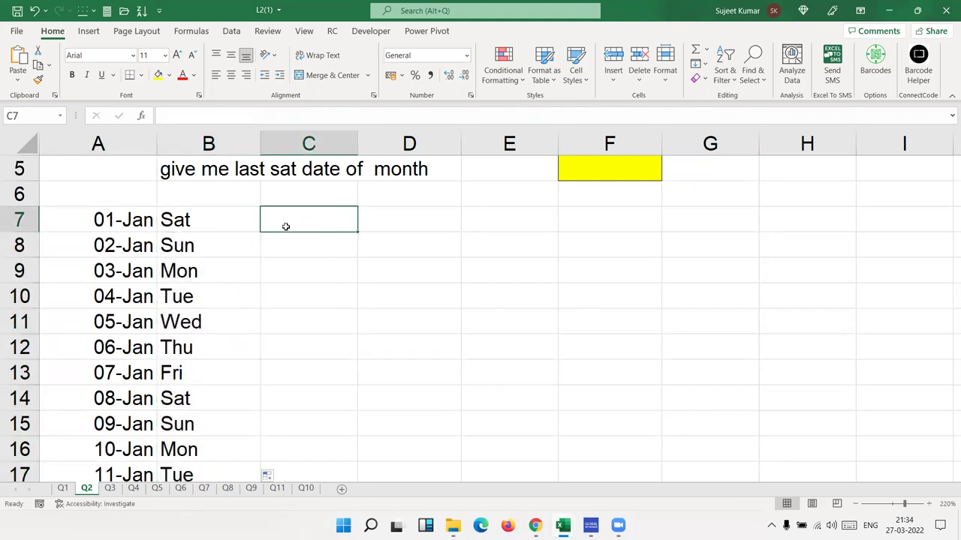
type("=IF(")
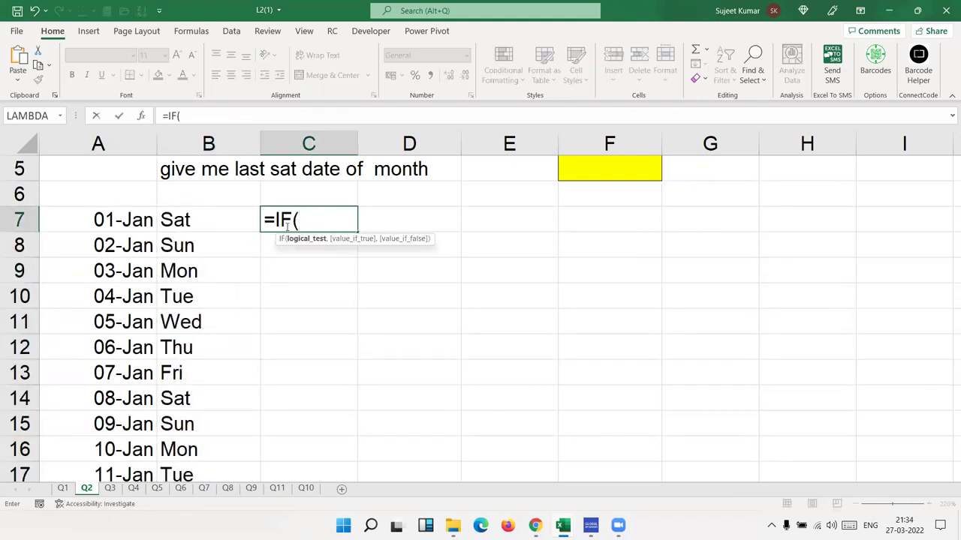
key("Left")
type("=\"Sat\",")
left_click(136, 219)
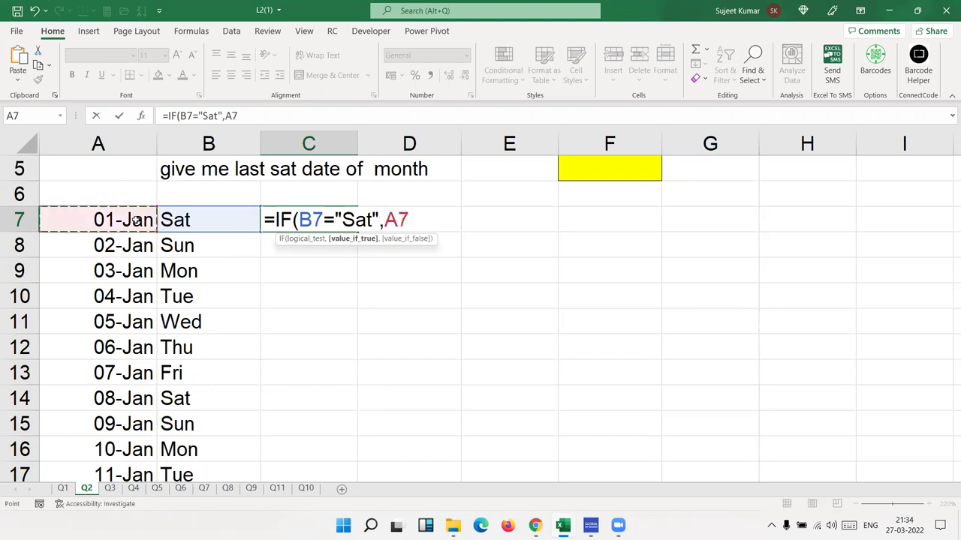
key("Return")
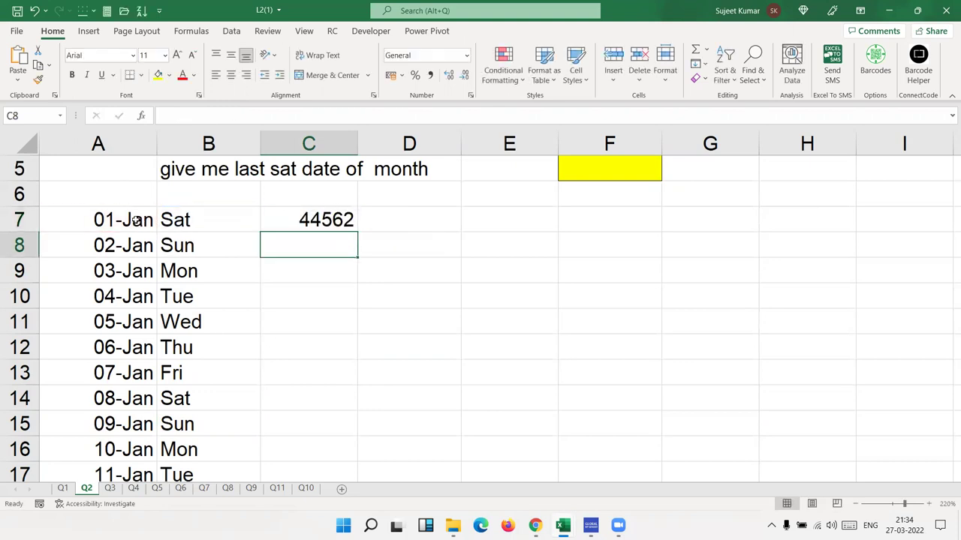
key("Up")
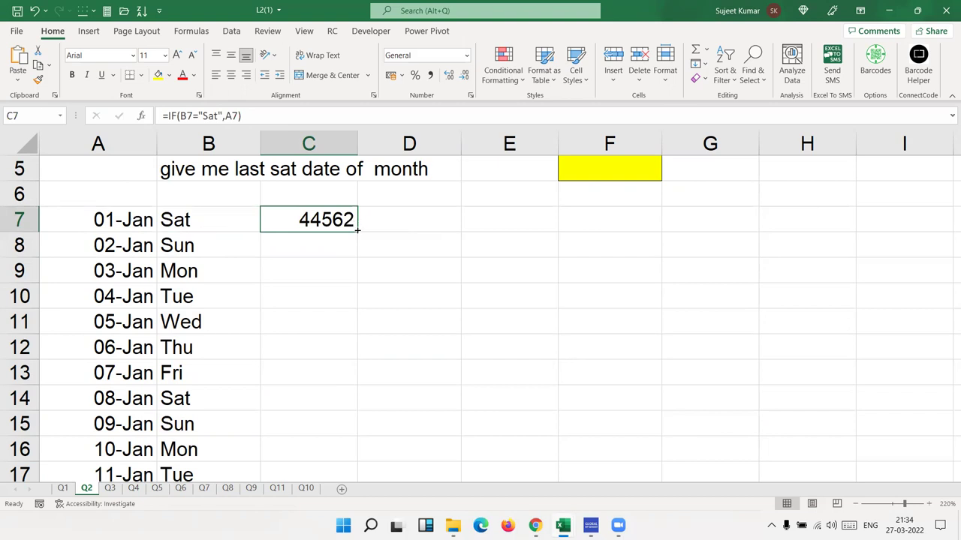
double_click(357, 232)
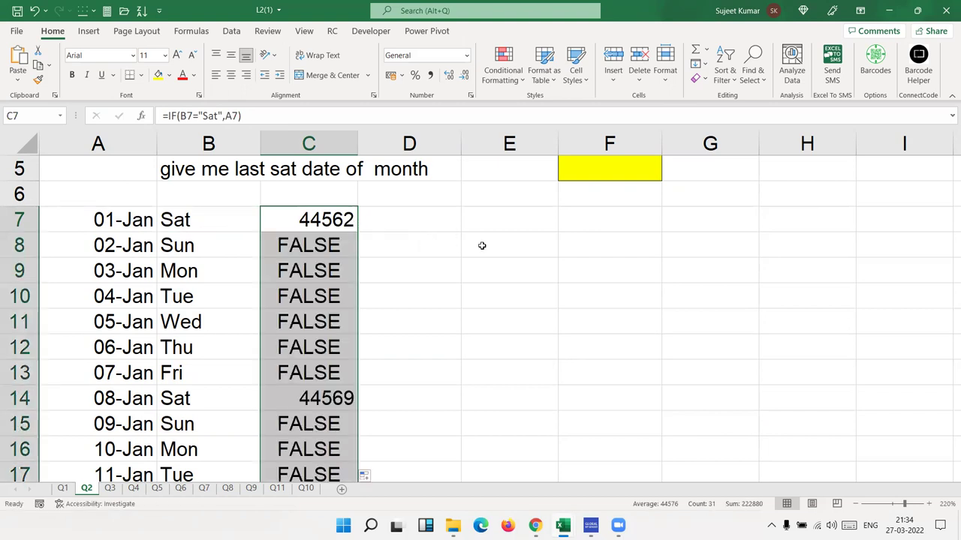
left_click(505, 245)
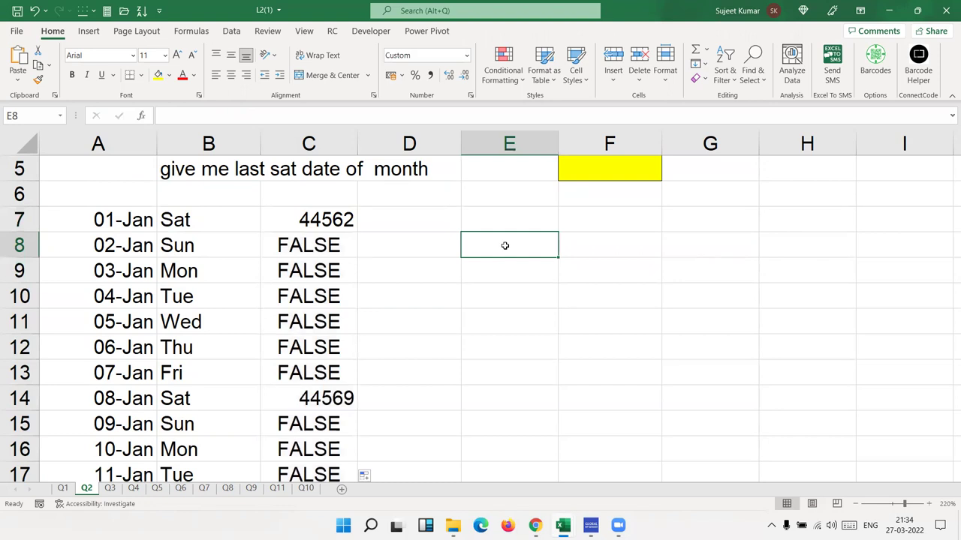
- Type sample numbers 8, 5, 6, 7, 9, 10 into F8:F13
left_click(613, 250)
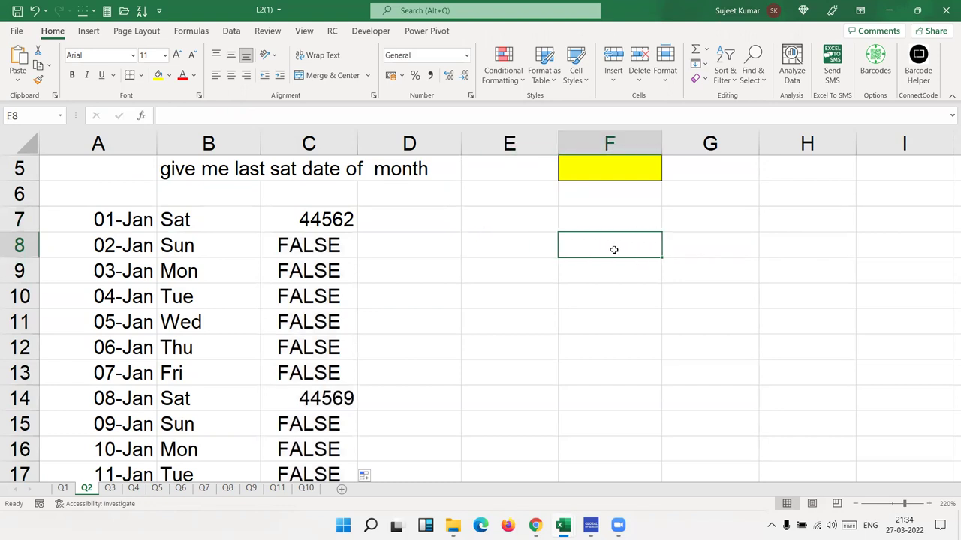
type("8")
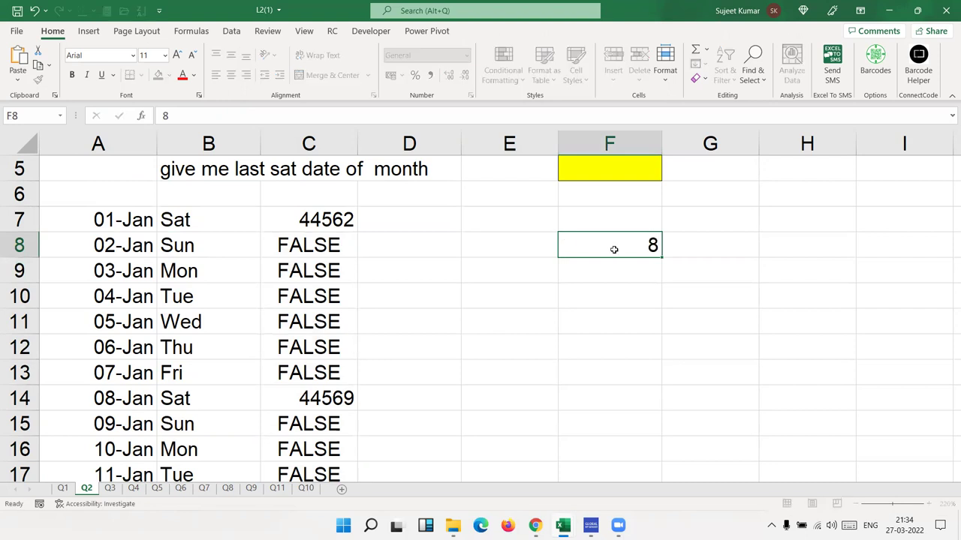
type(" 5 6 7")
key("Return")
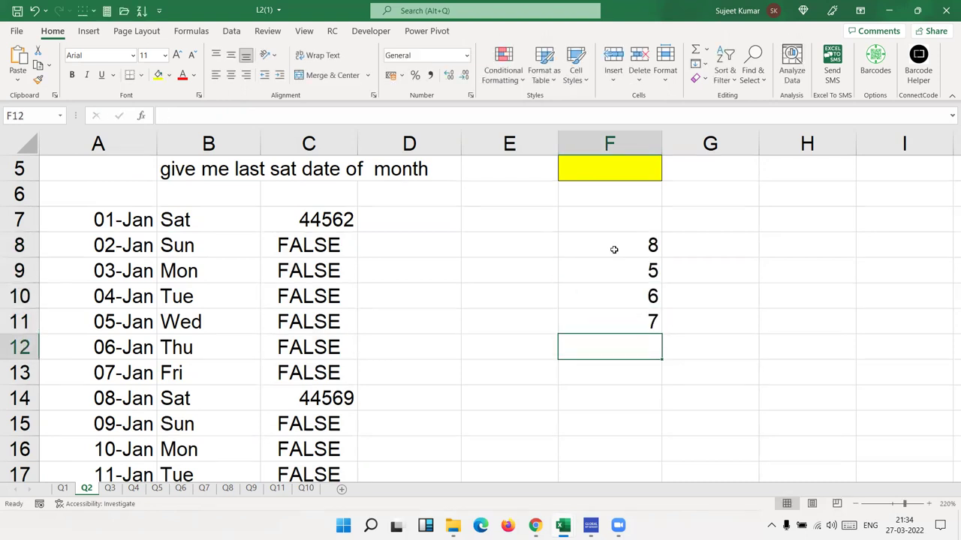
type("9")
key("Return")
type("10")
key("Return")
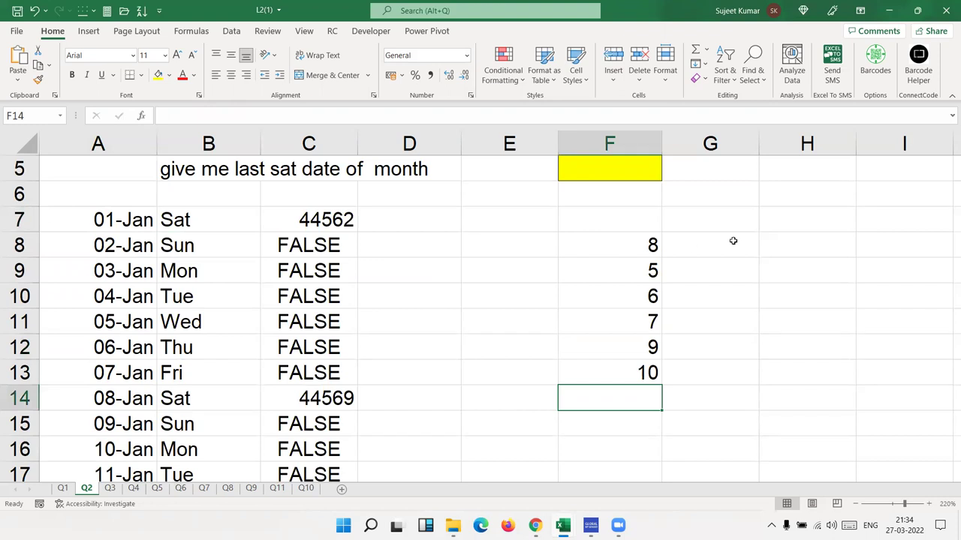
- Enter =SMALL(F8:F13,2) in G8, which returns 6
left_click(726, 250)
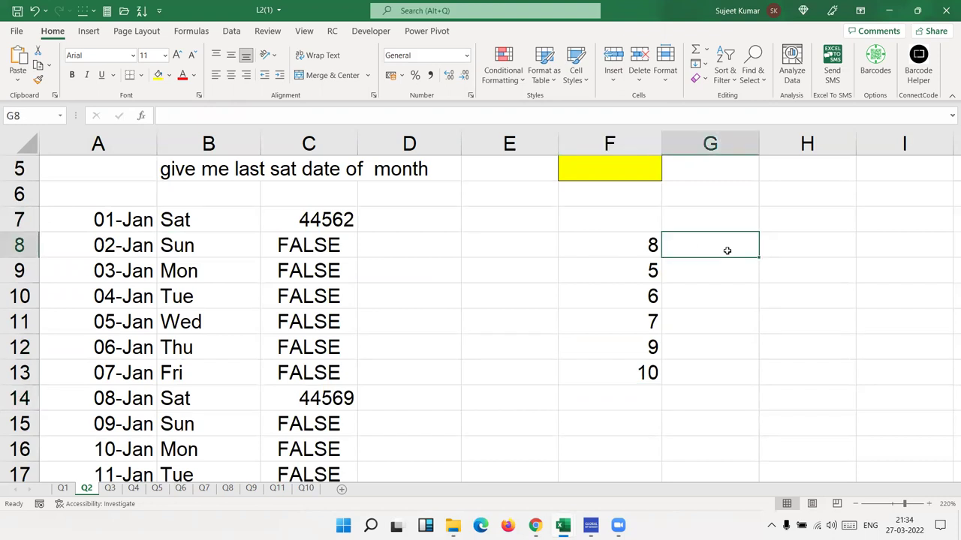
type("=sm")
key("Tab")
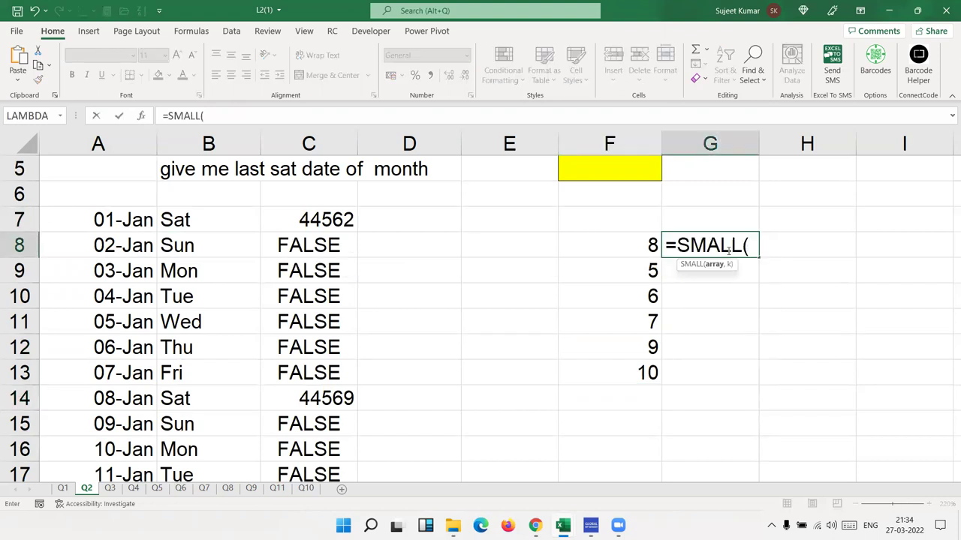
key("Left")
key("ctrl+shift+Down")
type(",2")
key("Return")
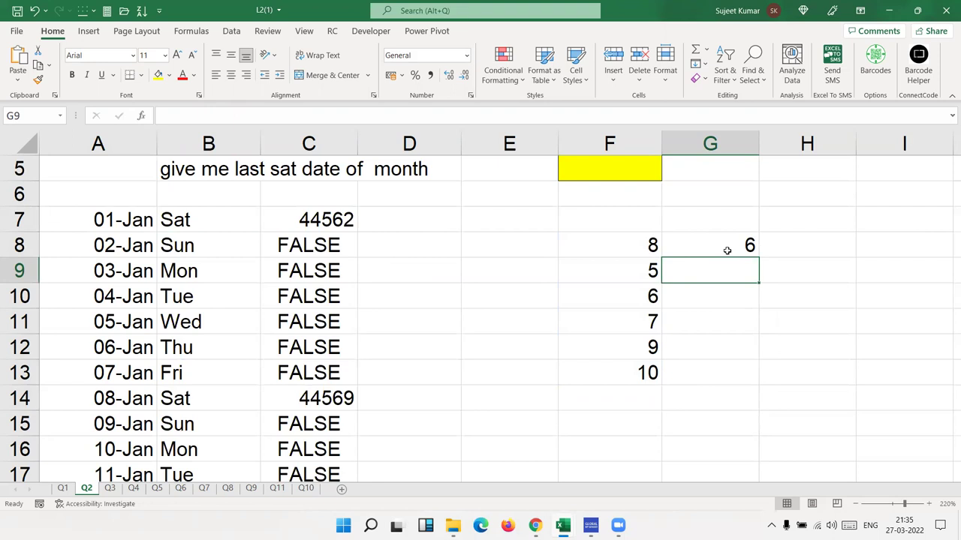
- Check the column C Saturday formulas on the 01-Jan and 08-Jan rows
left_click(329, 214)
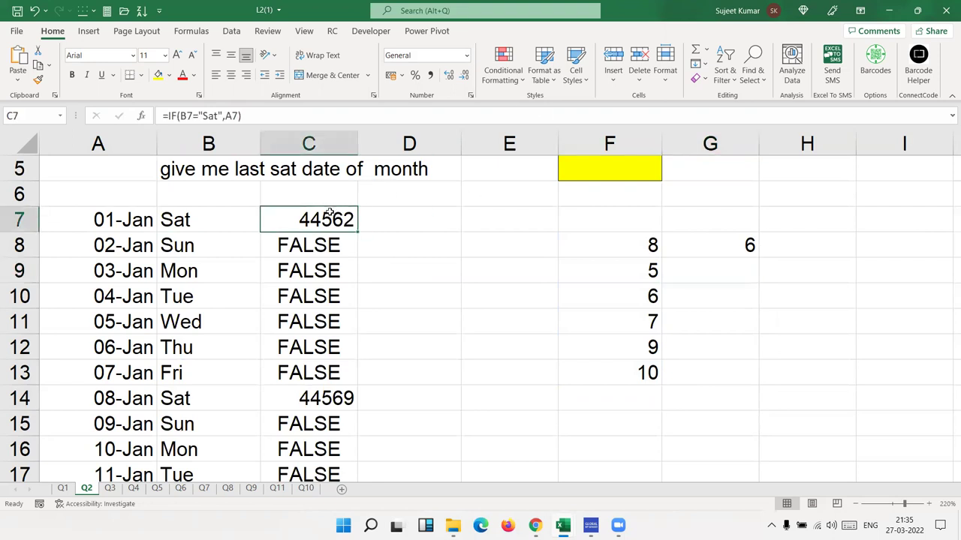
left_click(312, 379)
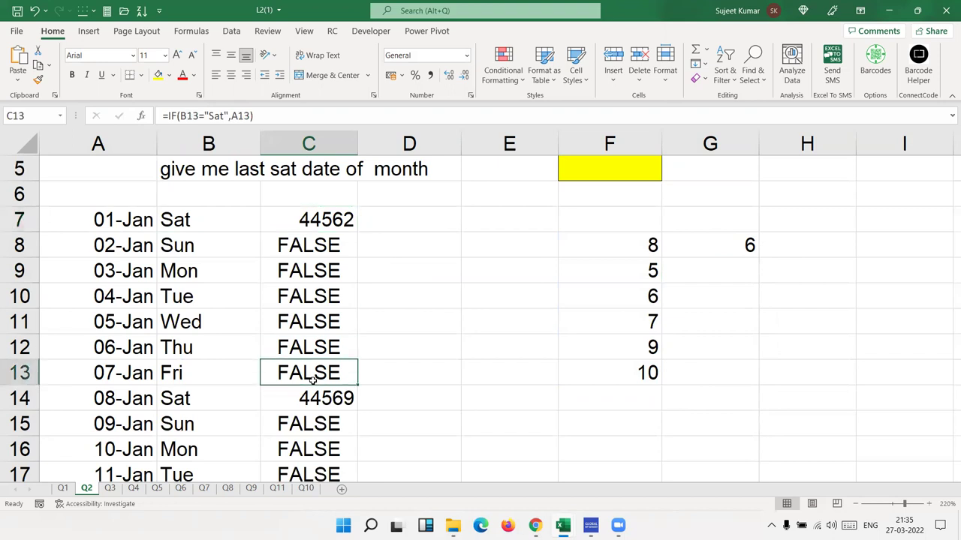
left_click(309, 398)
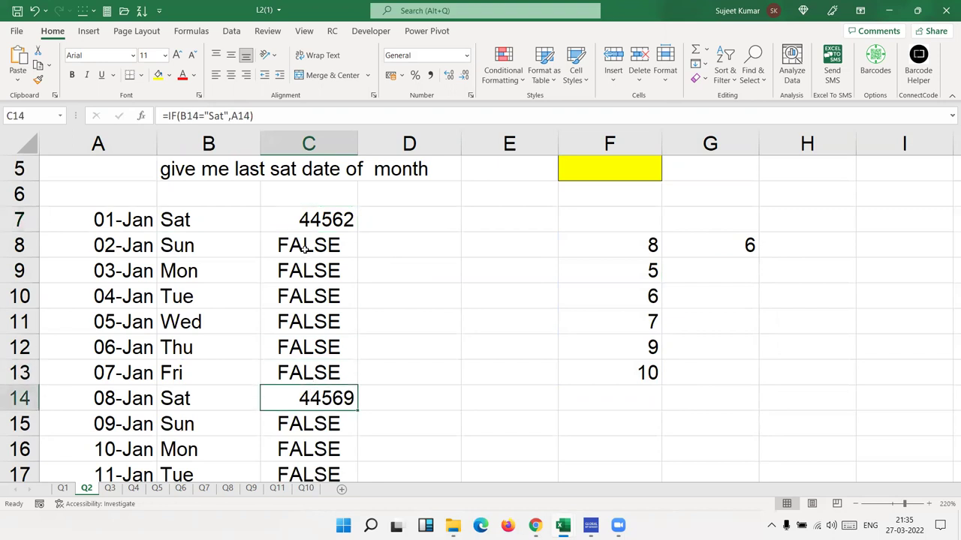
left_click(324, 223)
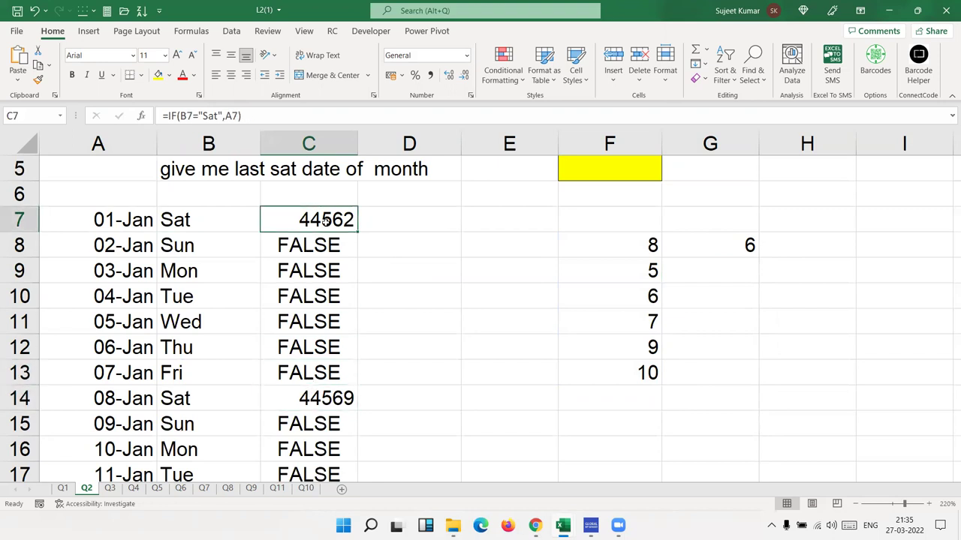
left_click(329, 407)
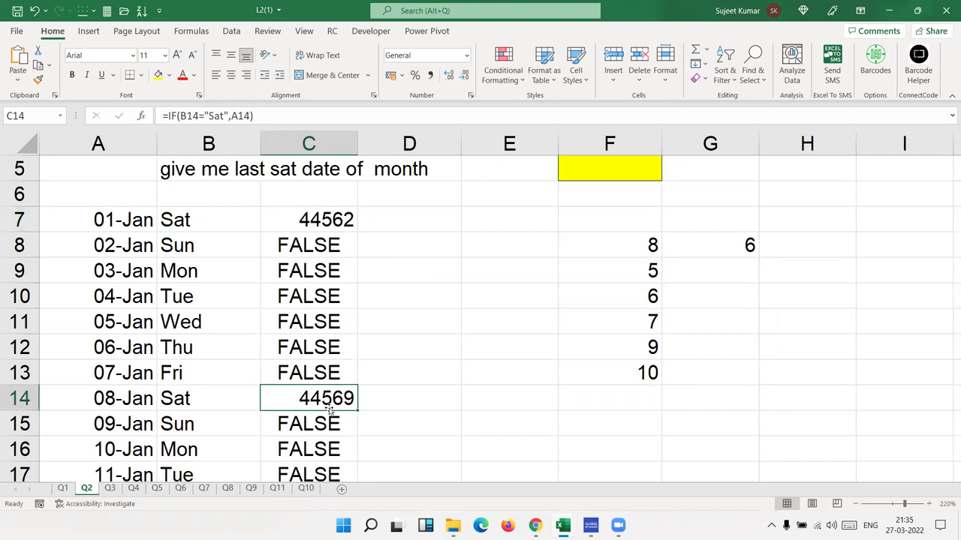
left_click(393, 216)
- Enter =SMALL(C7:C37,2) in D7 and date-format it to show 08-Jan-22
type("=sma")
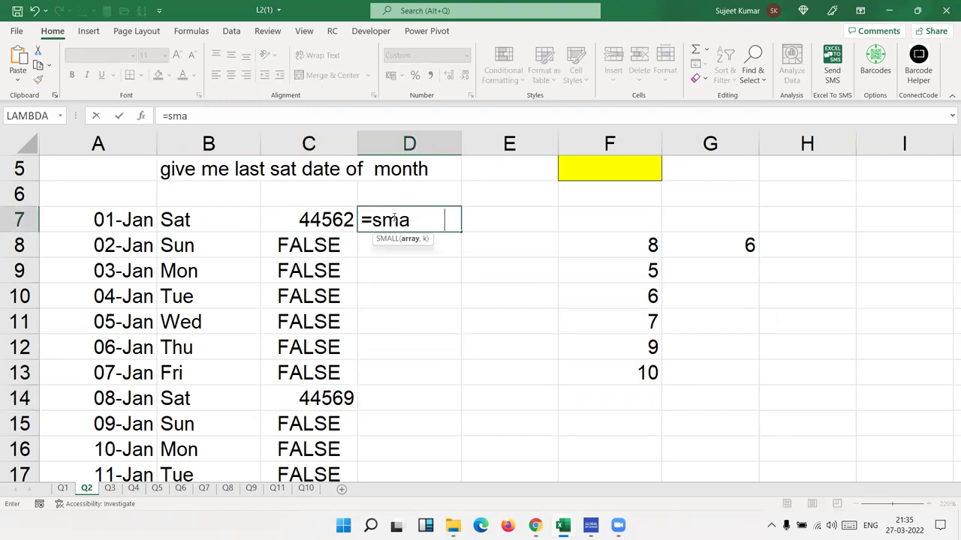
key("Tab")
key("Left")
key("ctrl+shift+Down")
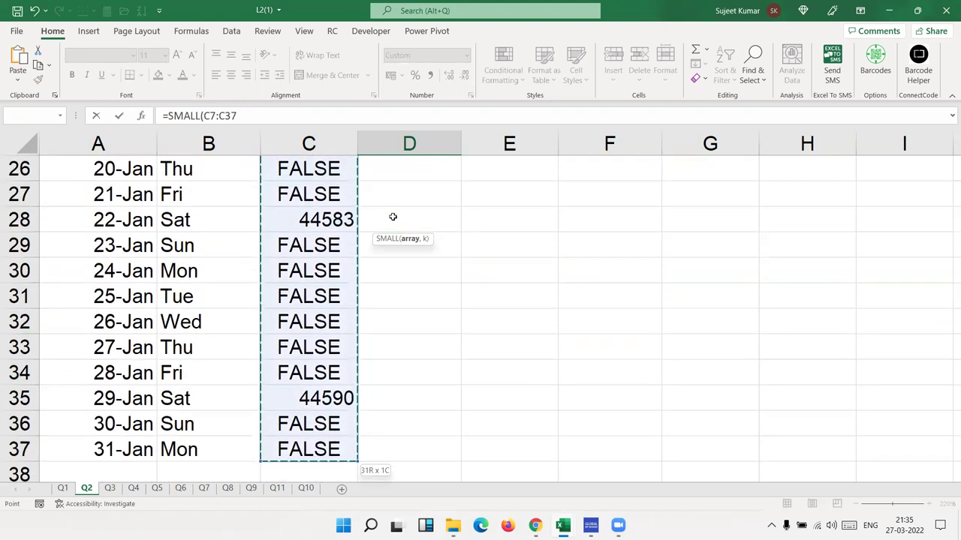
type(",")
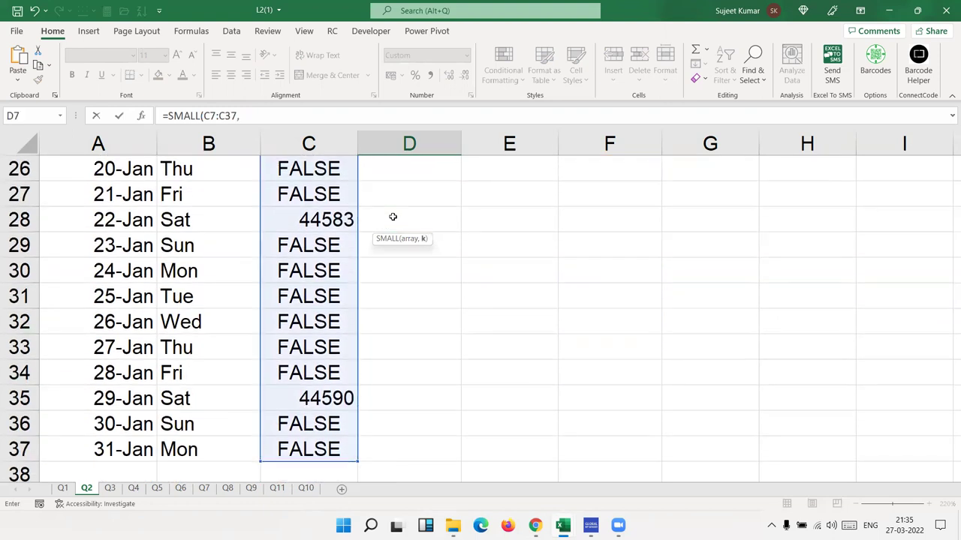
key("Return")
key("Up")
key("ctrl+shift+3")
key("Up")
key("Up")
key("Up")
key("Up")
key("Up")
key("Down")
key("Down")
key("Down")
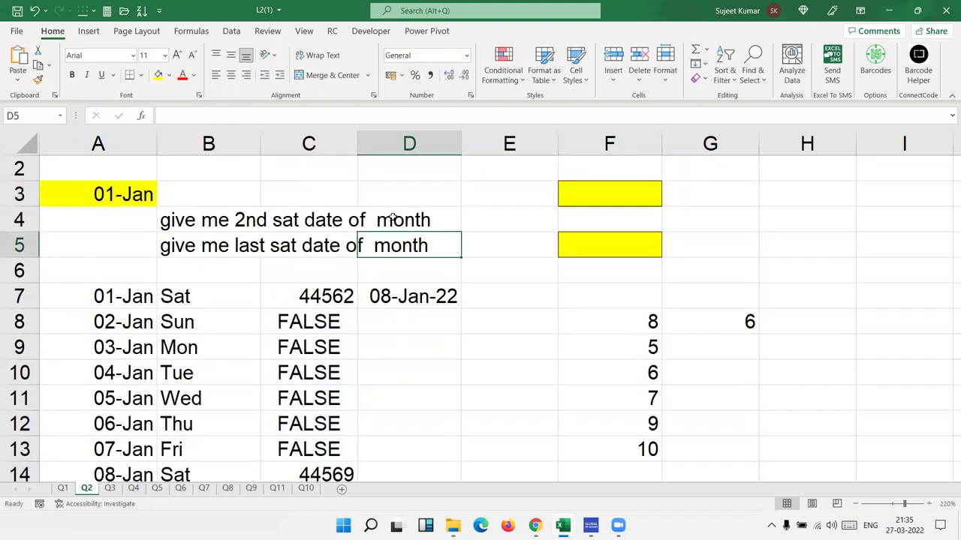
key("Down")
key("Down")
- Enter =LARGE(C7:C37,1) in E7 for the last Saturday
key("Right")
type("=la")
key("Tab")
key("BackSpace")
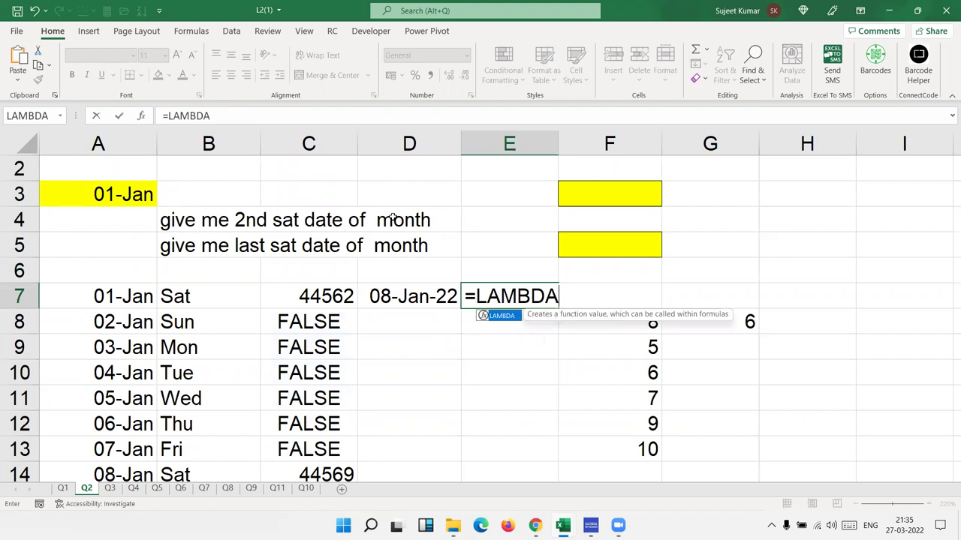
key("BackSpace")
key("BackSpace")
key("BackSpace")
key("BackSpace")
key("BackSpace")
type("arr")
key("BackSpace")
type("g")
key("Tab")
key("Left")
key("Left")
key("ctrl+shift+Down")
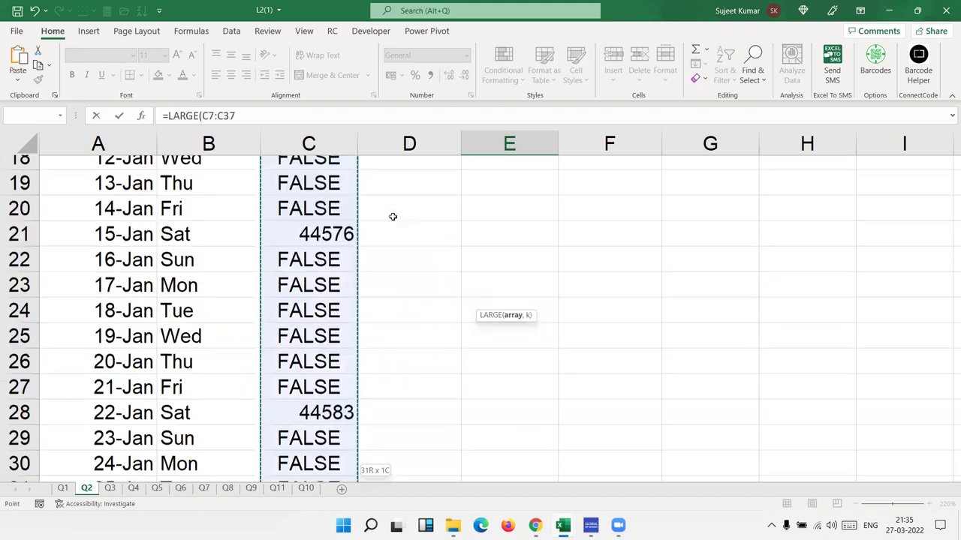
type(",")
key("Return")
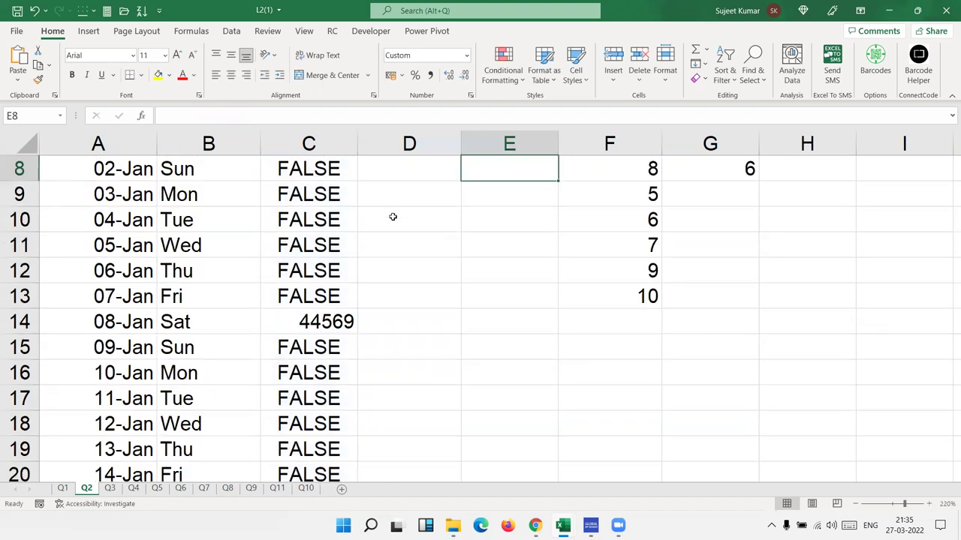
- Format E7 as a date so it reads 29-Jan-22
key("Up")
key("Up")
key("Up")
key("Up")
key("Down")
key("Down")
key("Down")
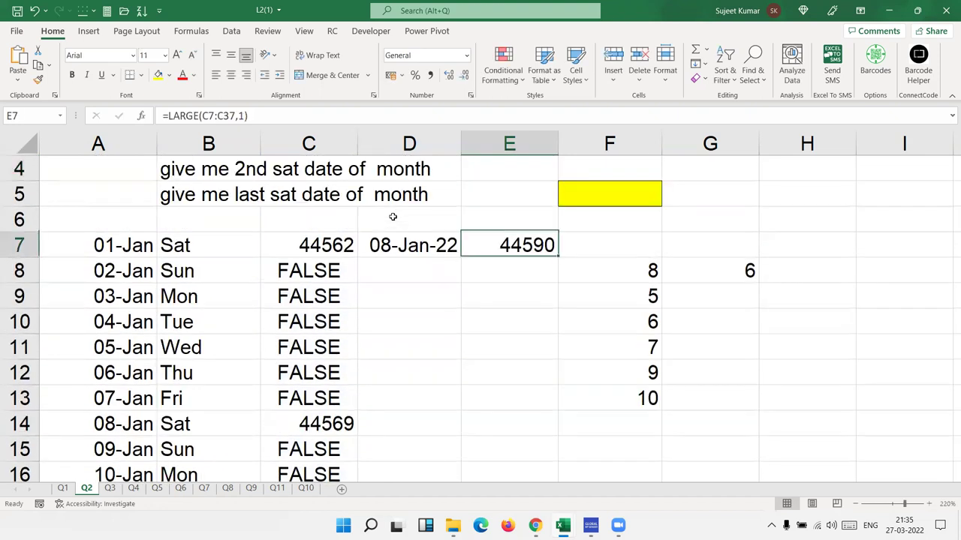
key("ctrl+shift+3")
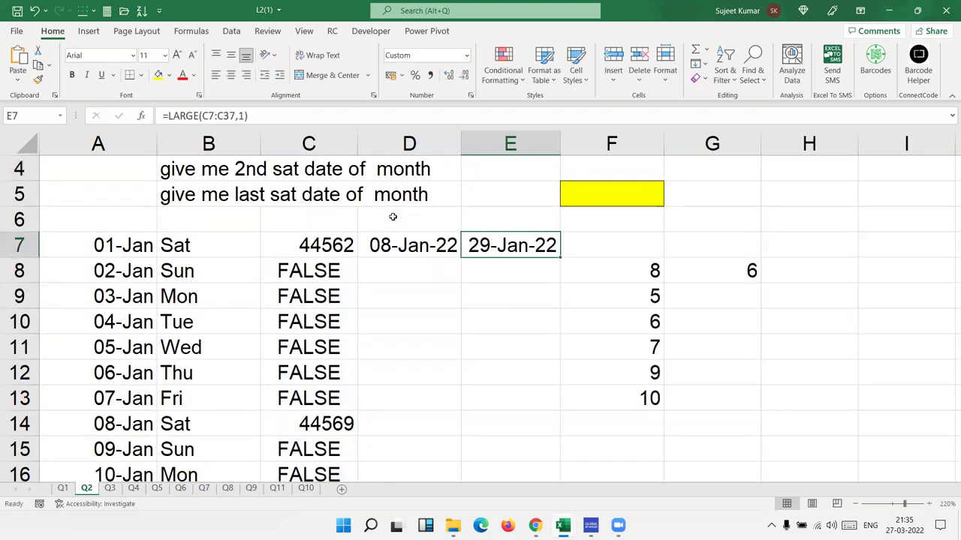
key("XF86AudioLowerVolume")
- Enter =EOMONTH(A3,0) in B3 to get the month's last date
left_click(597, 195)
key("Up")
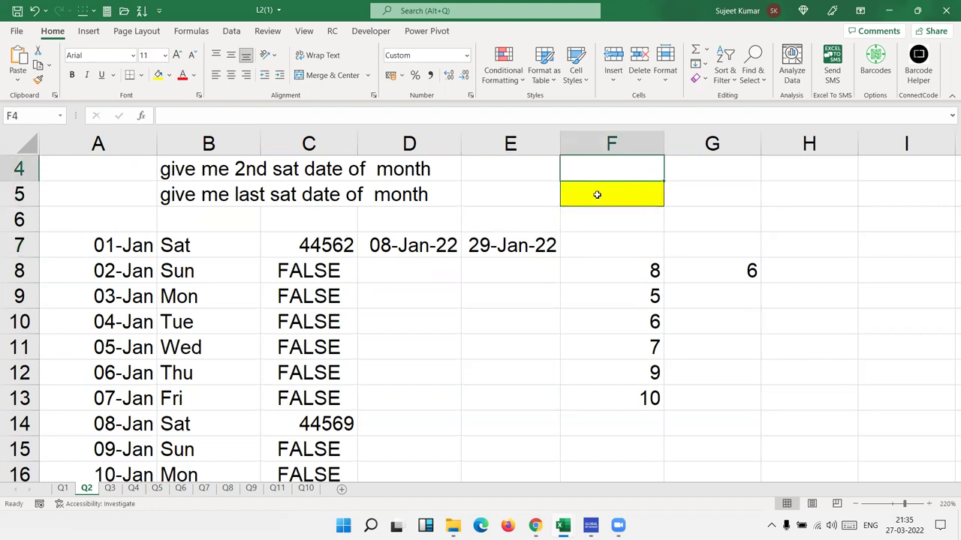
key("Up")
key("Up")
key("Up")
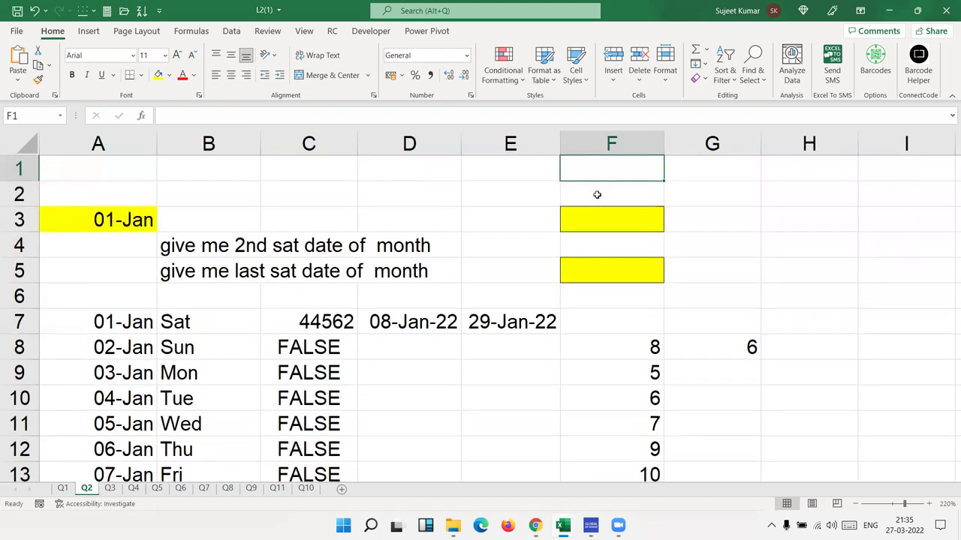
key("Left")
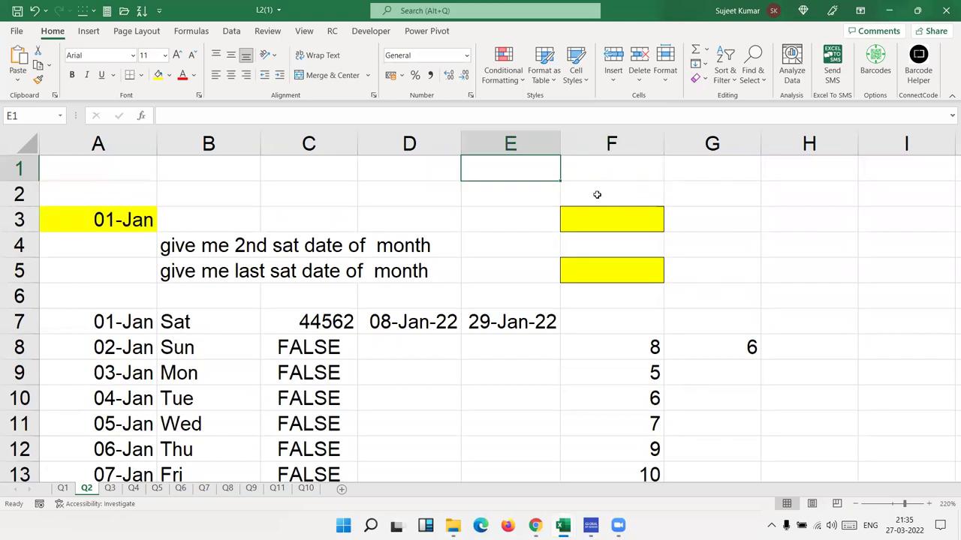
key("Left")
key("Left")
key("Left")
key("Left")
key("Down")
key("Down")
key("Right")
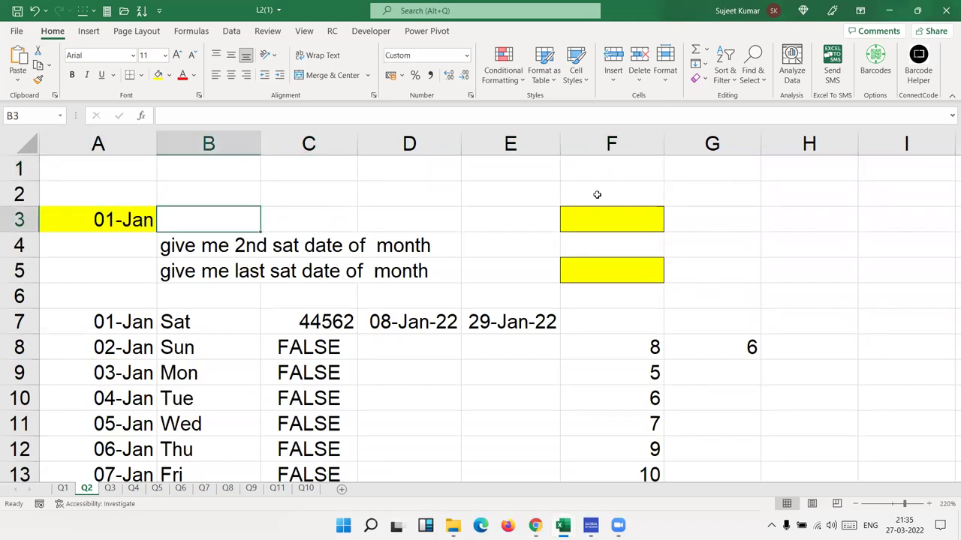
type("=eo")
key("Tab")
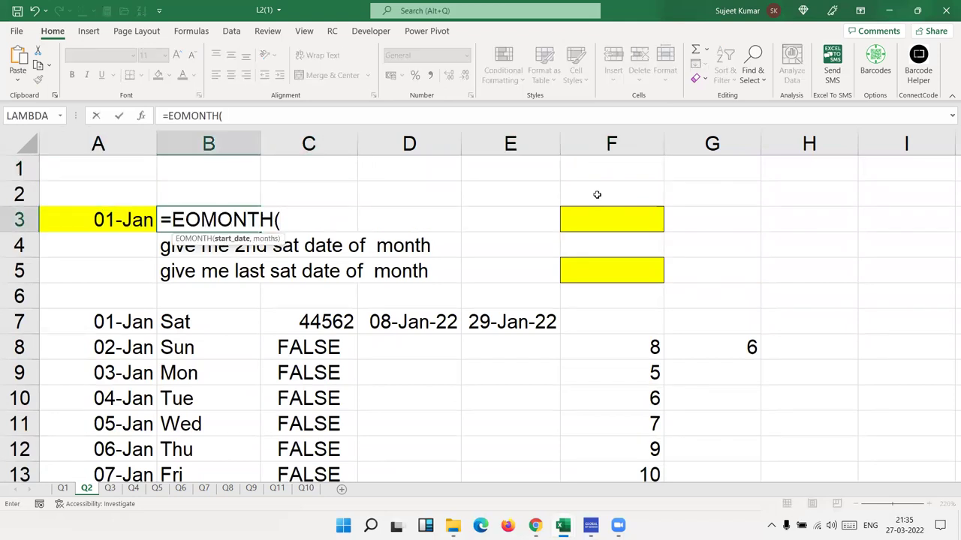
key("Left")
type(",")
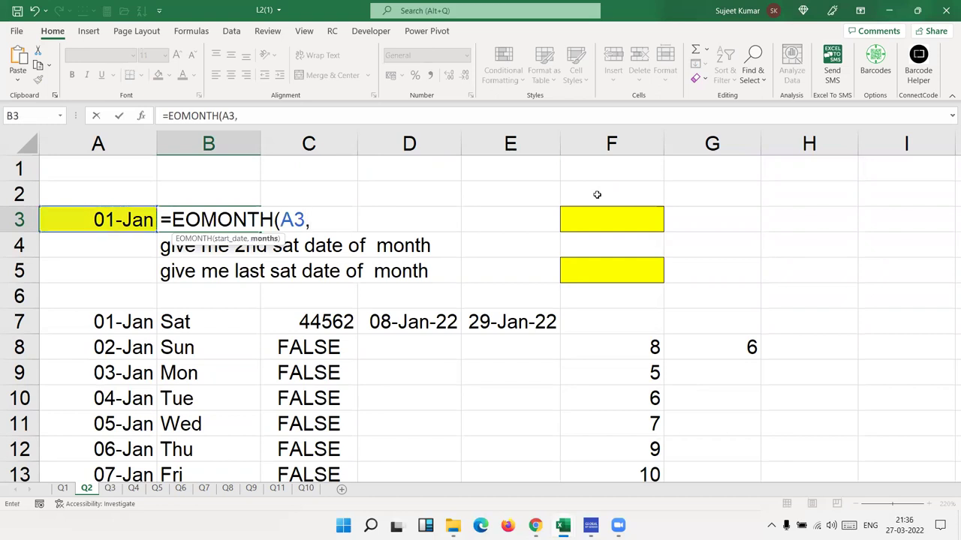
type("1)")
key("BackSpace")
key("BackSpace")
type("0")
key("Return")
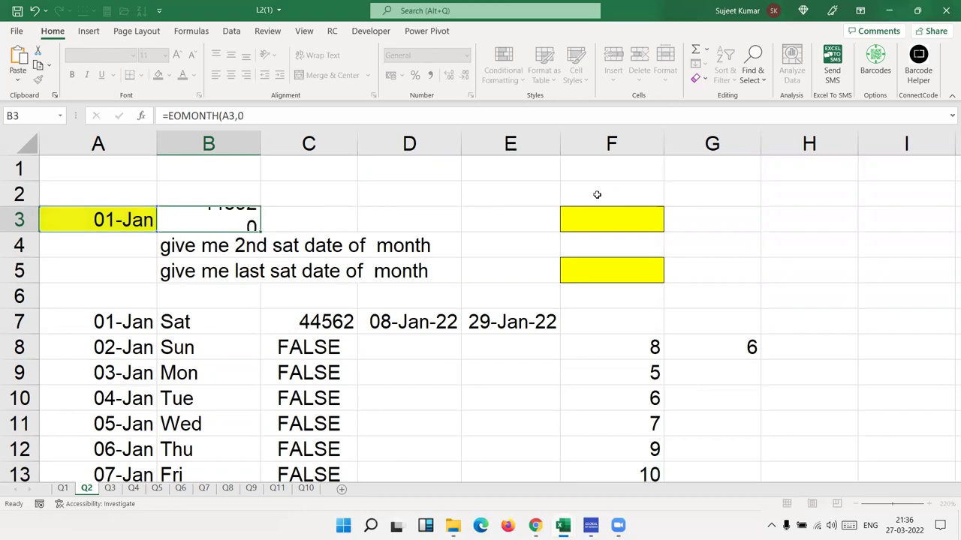
key("Up")
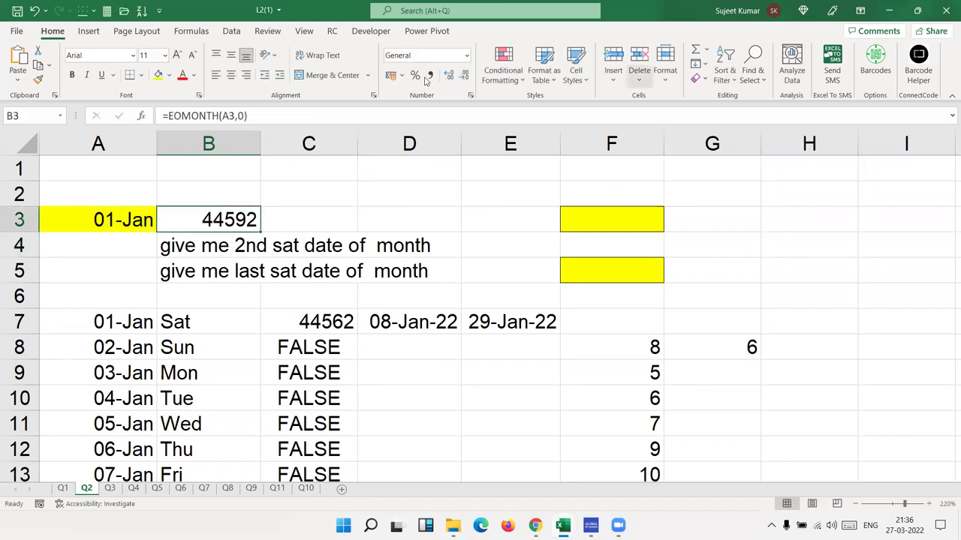
- Wrap B3 in DAY() to give =DAY(EOMONTH(A3,0)), returning 31
left_click(169, 115)
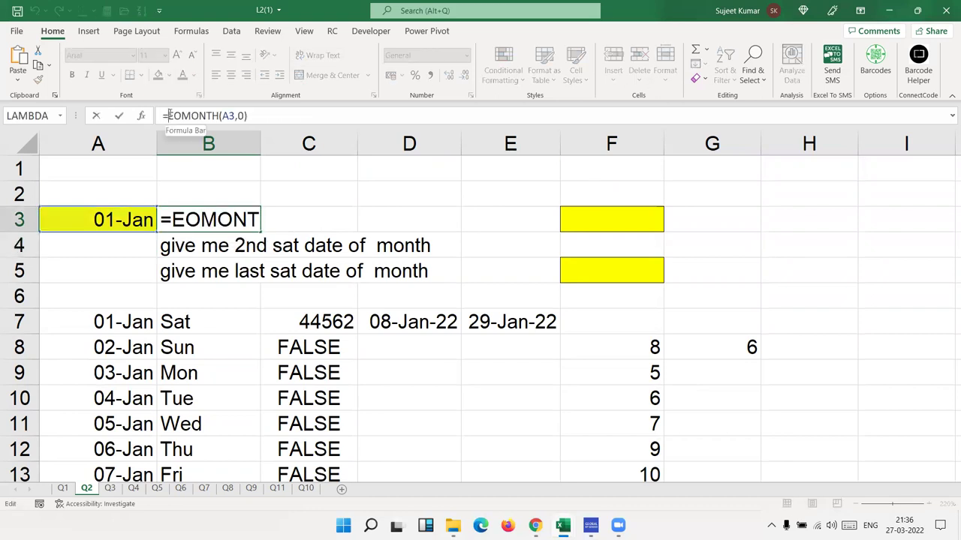
type("day(")
key("Return")
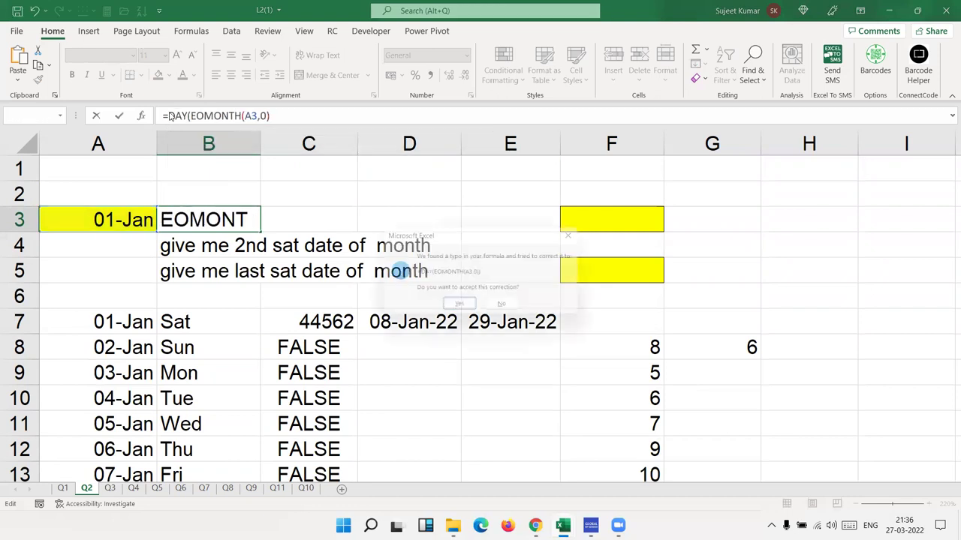
key("Return")
key("Up")
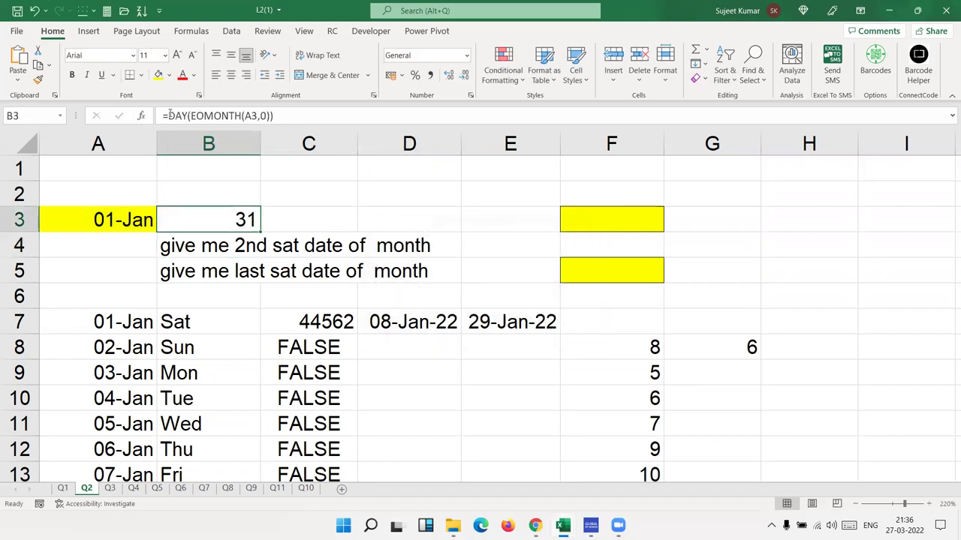
key("Right")
key("Right")
key("Right")
key("Right")
type("=")
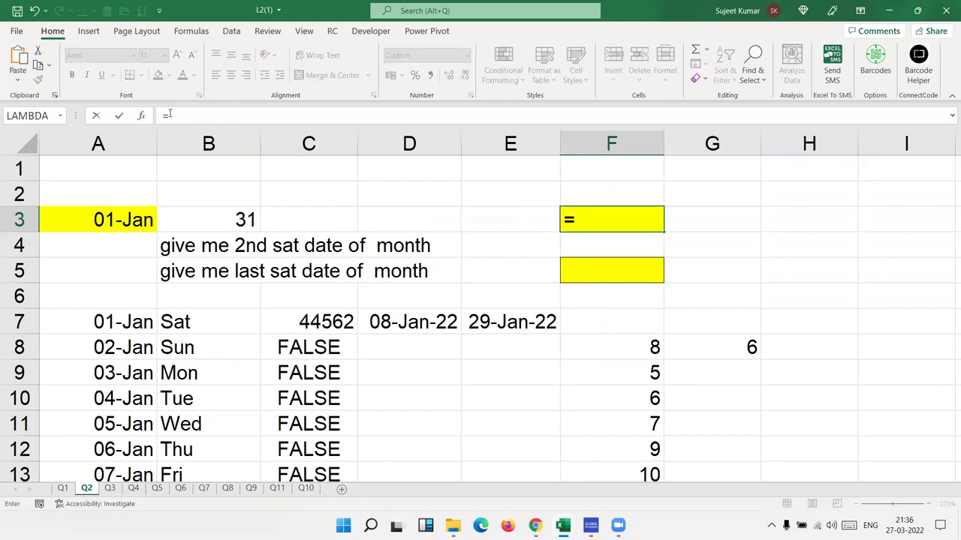
type("sma")
- Start F3's formula as SMALL(IF(TEXT(A3+ROW(, referencing the start date in A3
key("Tab")
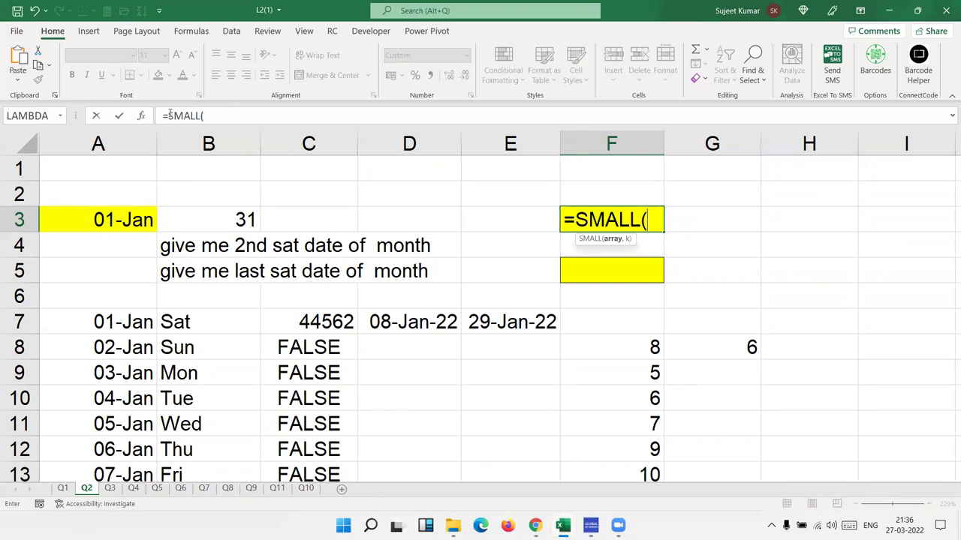
type("if")
key("Tab")
type("t")
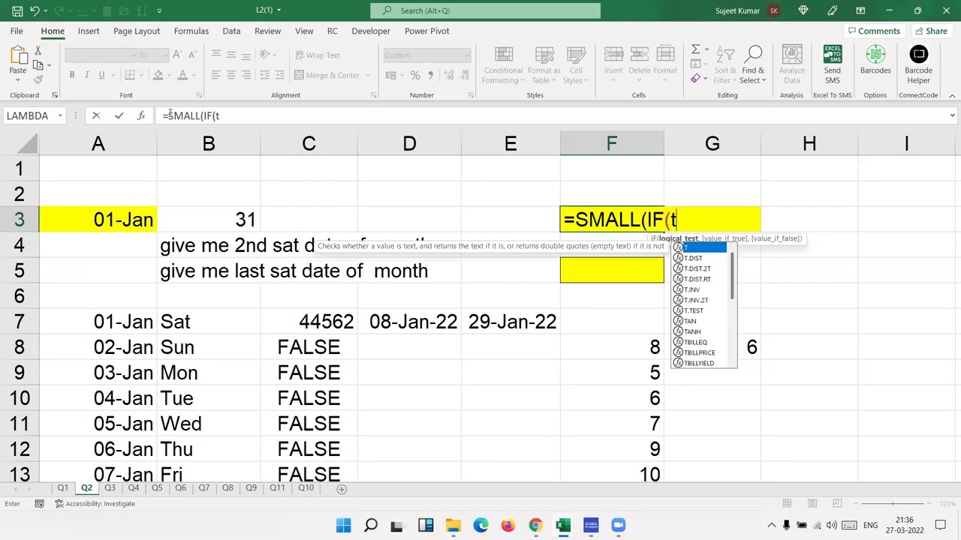
type("est")
key("Tab")
key("BackSpace")
key("BackSpace")
key("BackSpace")
key("BackSpace")
type("t")
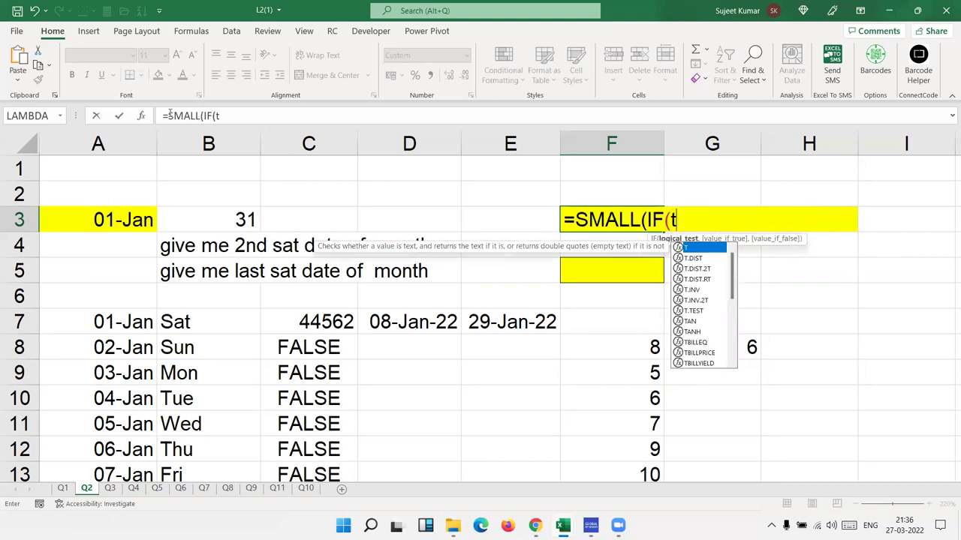
type("es")
key("BackSpace")
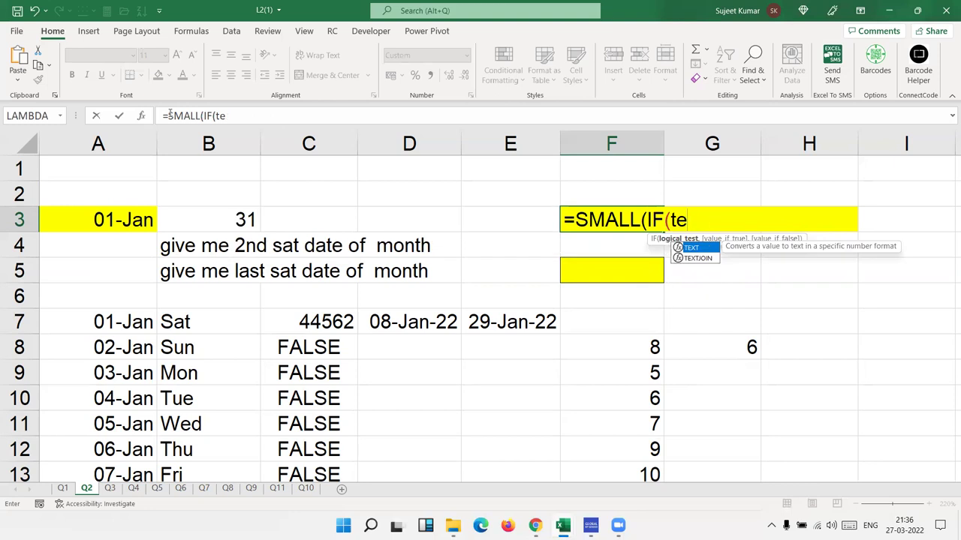
key("Tab")
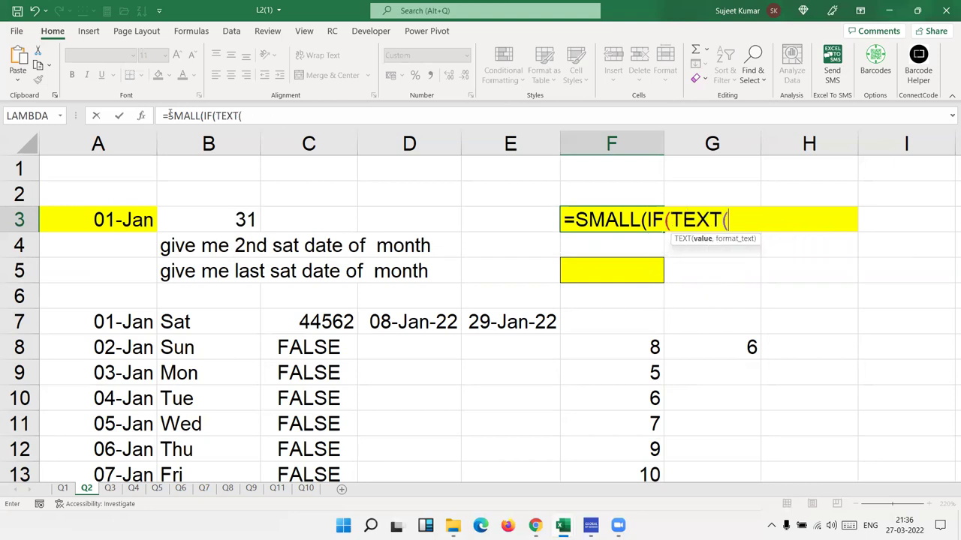
left_click(107, 220)
left_click(107, 220)
type("+r")
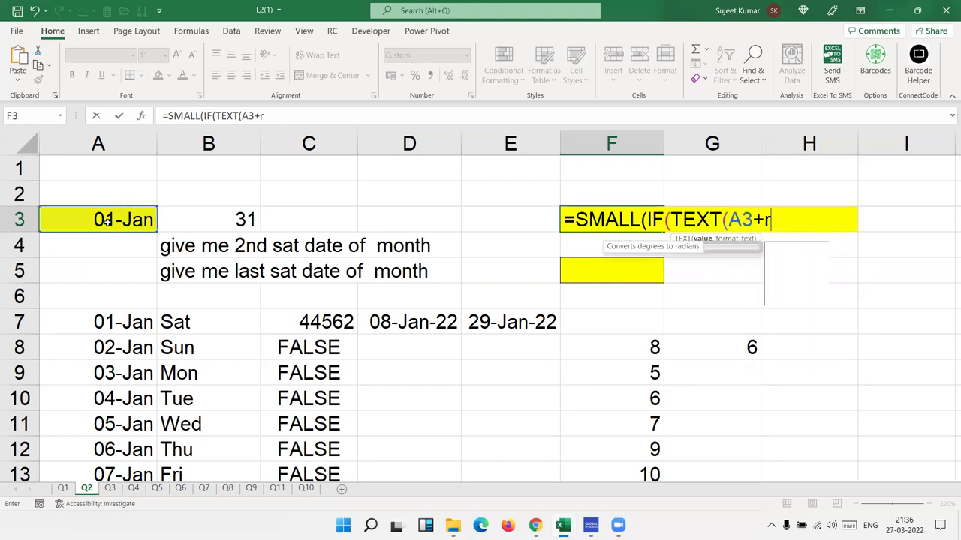
type("ow")
key("Tab")
- Finish it as =SMALL(IF(TEXT(A3+ROW(1:31),"DDD"),A3+ROW(1:31)),2) and commit, giving #VALUE!
type("1")
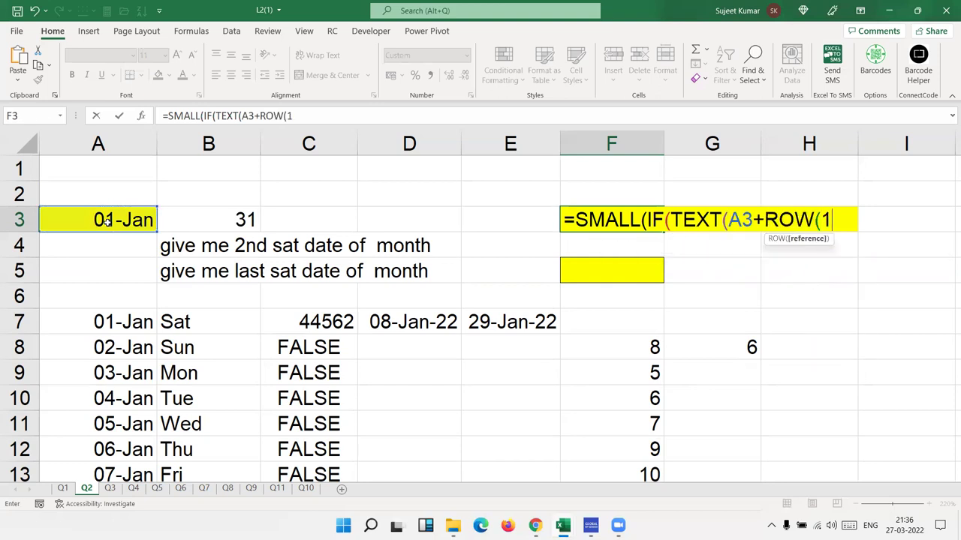
type(":")
type("3")
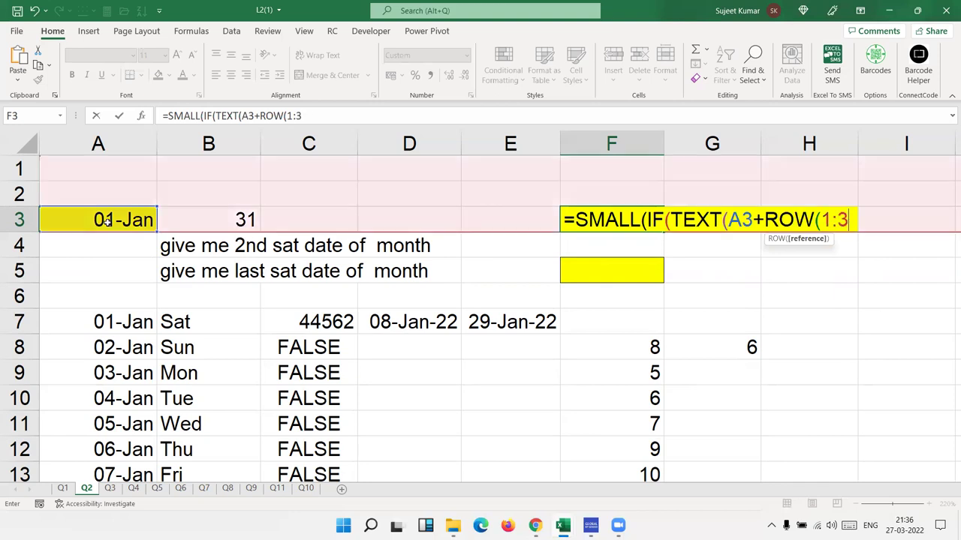
type("1")
type(")")
type(",:DDD=")
key("BackSpace")
key("BackSpace")
key("BackSpace")
key("BackSpace")
key("BackSpace")
type("\"DDD")
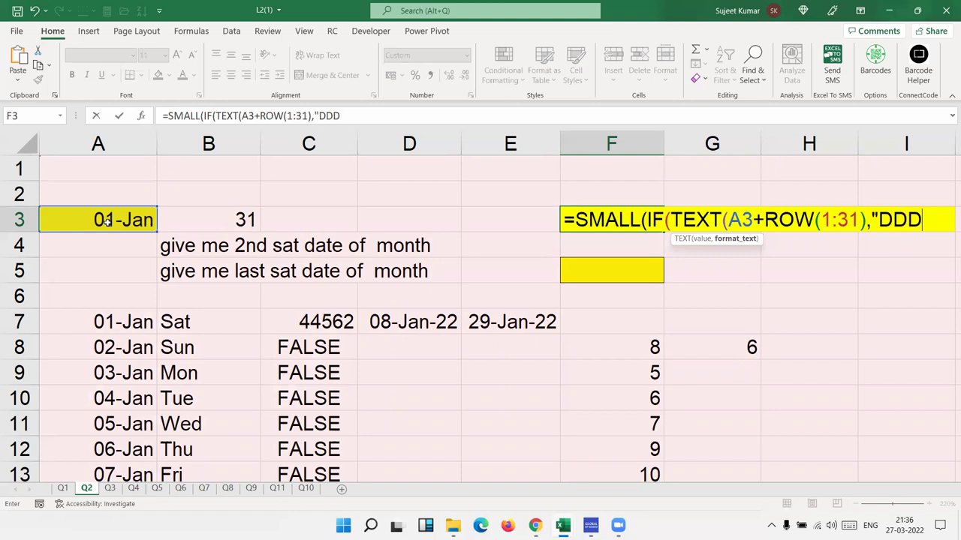
type("\"")
type(")")
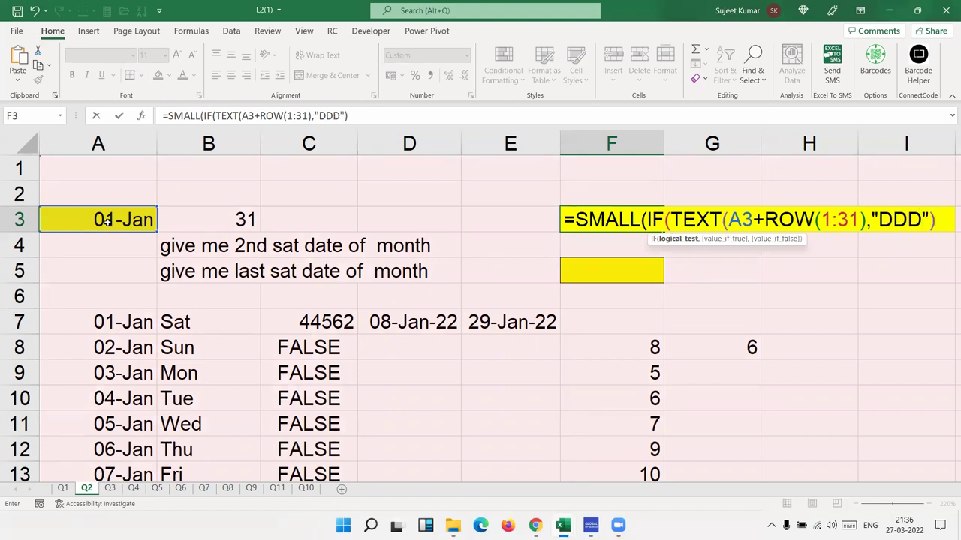
type(",")
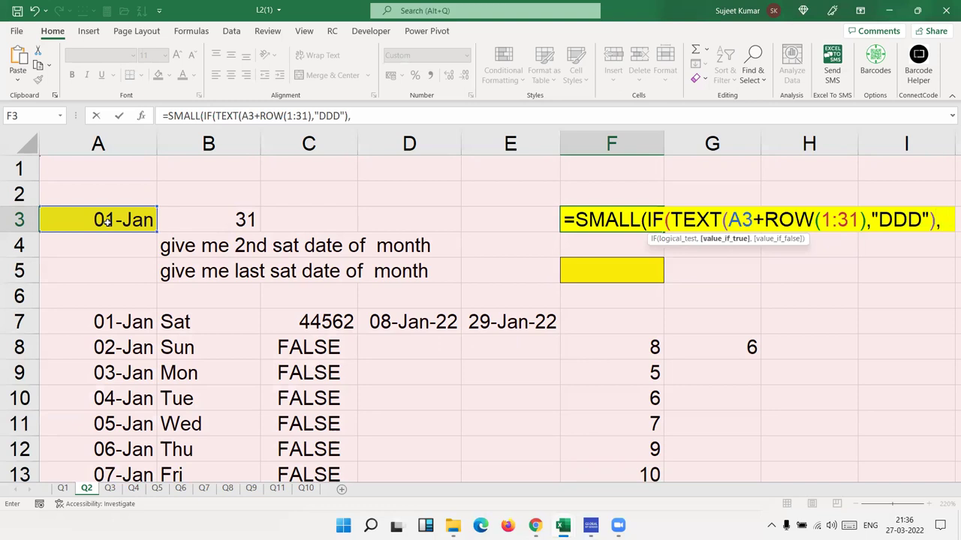
type("a3+")
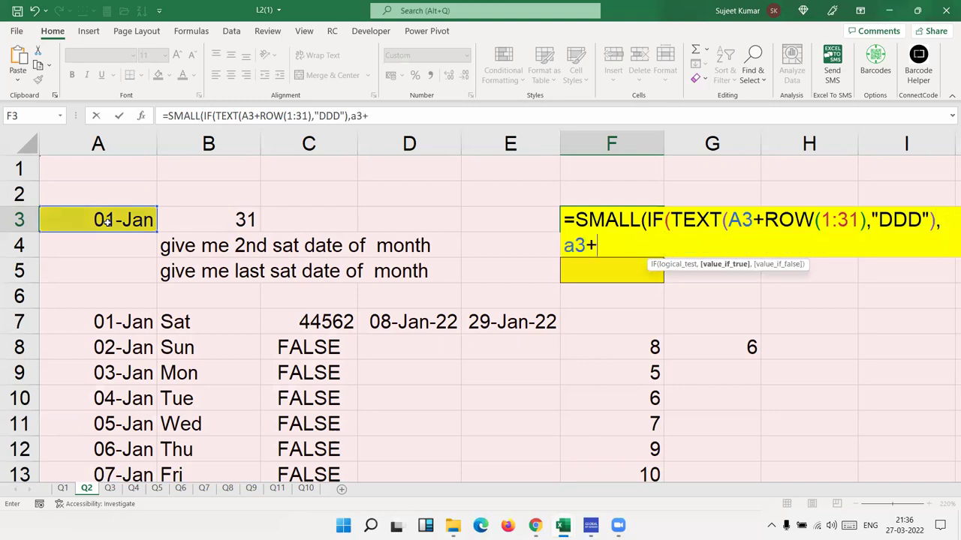
type("row")
key("Tab")
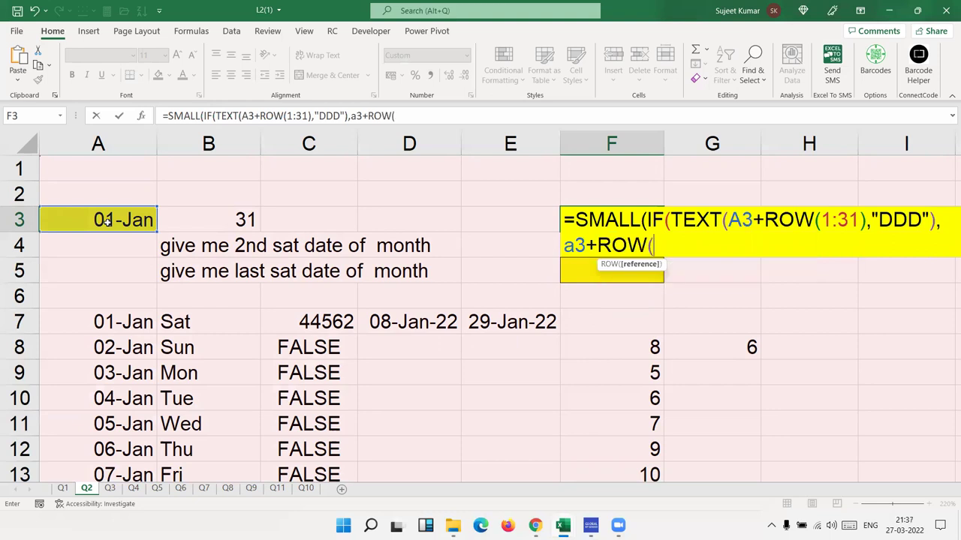
type("(1")
key("BackSpace")
key("BackSpace")
type("1:")
type("31)")
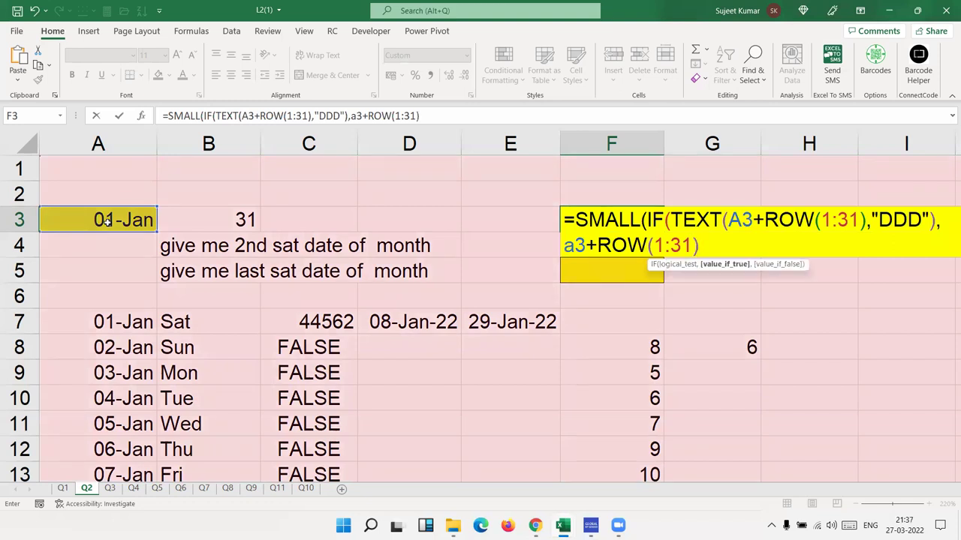
type(")")
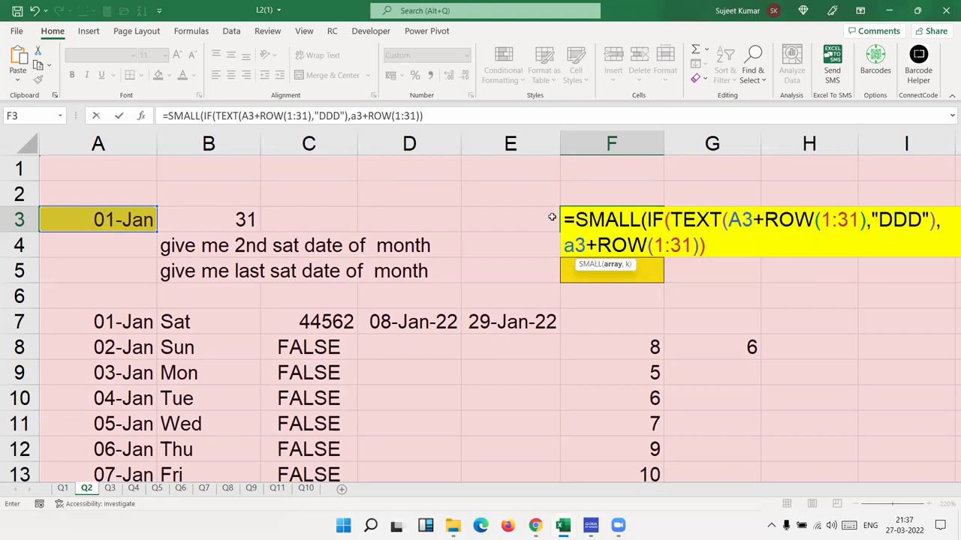
type(",")
type("2)")
key("Return")
- Re-enter F3's formula as a braced array formula with Ctrl+Shift+Enter
key("Up")
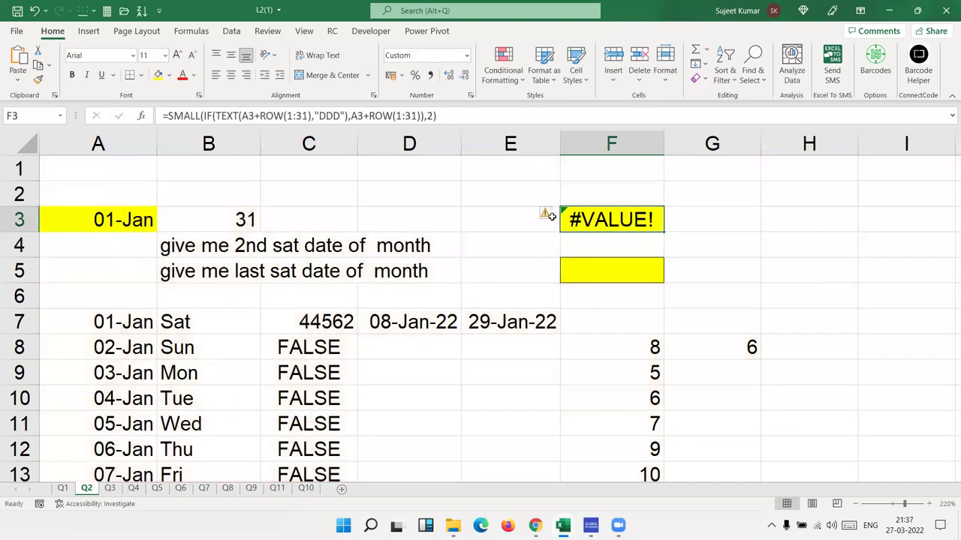
key("F2")
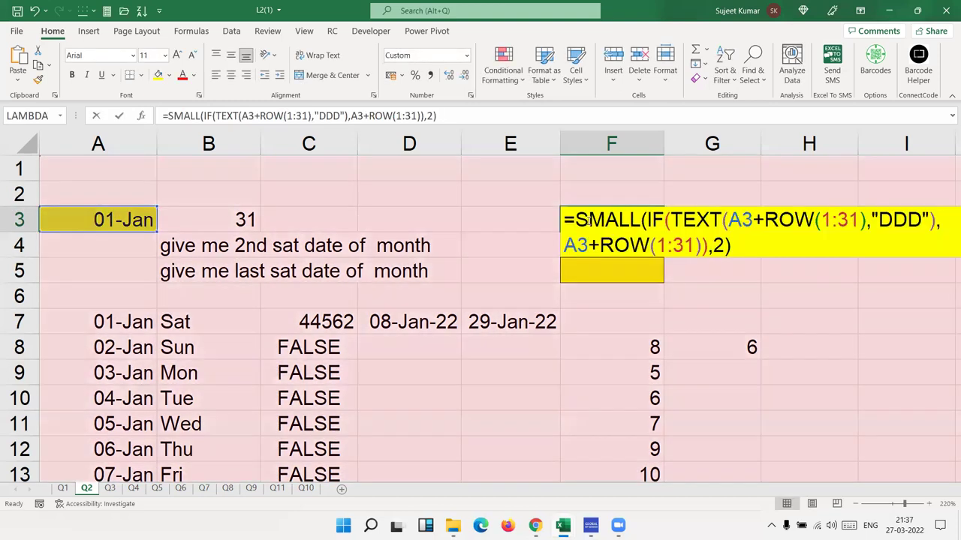
key("ctrl+shift+Return")
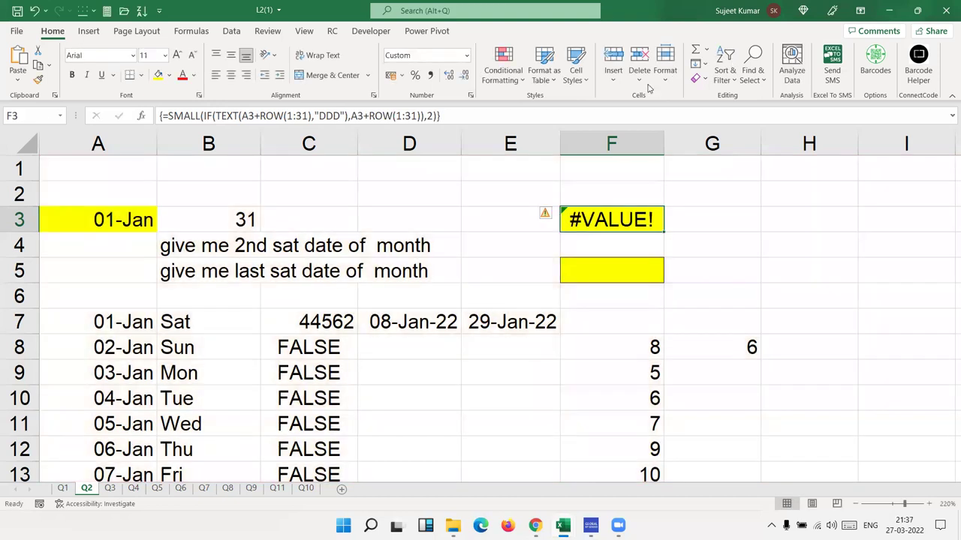
left_click(191, 31)
left_click(575, 81)
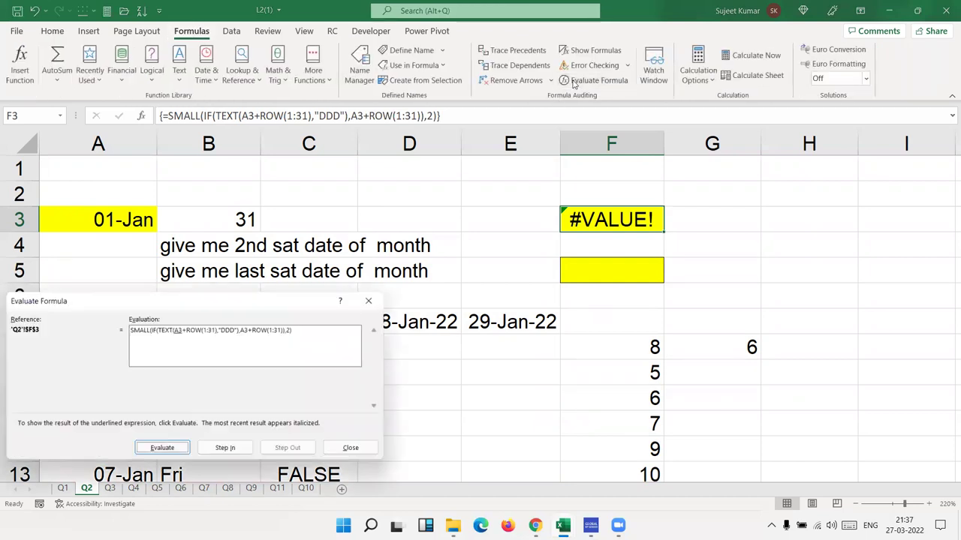
left_click(162, 448)
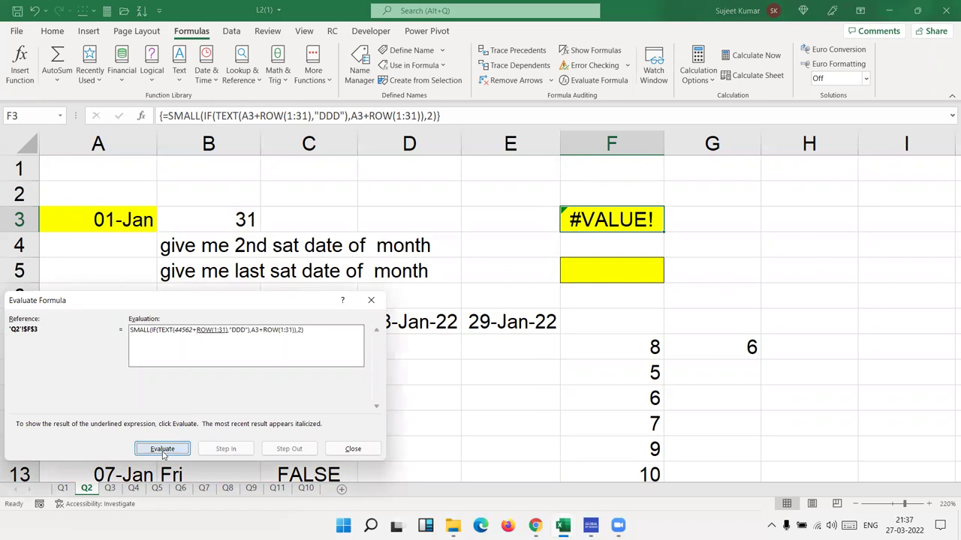
left_click(163, 449)
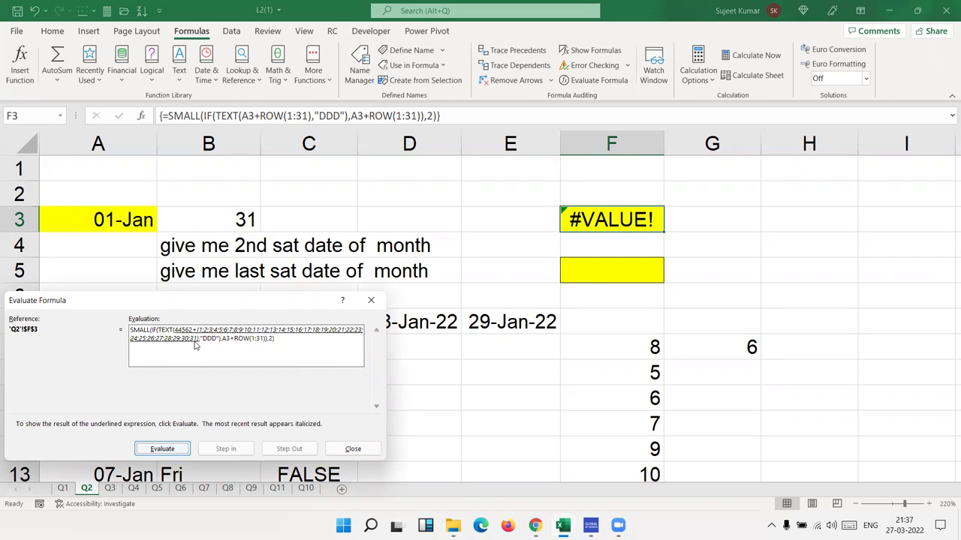
left_click(170, 451)
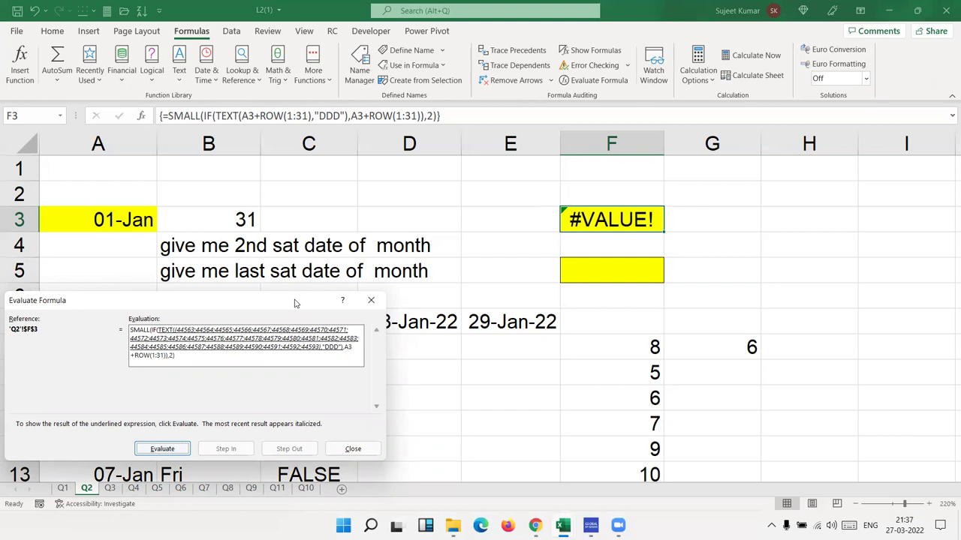
left_click_drag(295, 302, 687, 272)
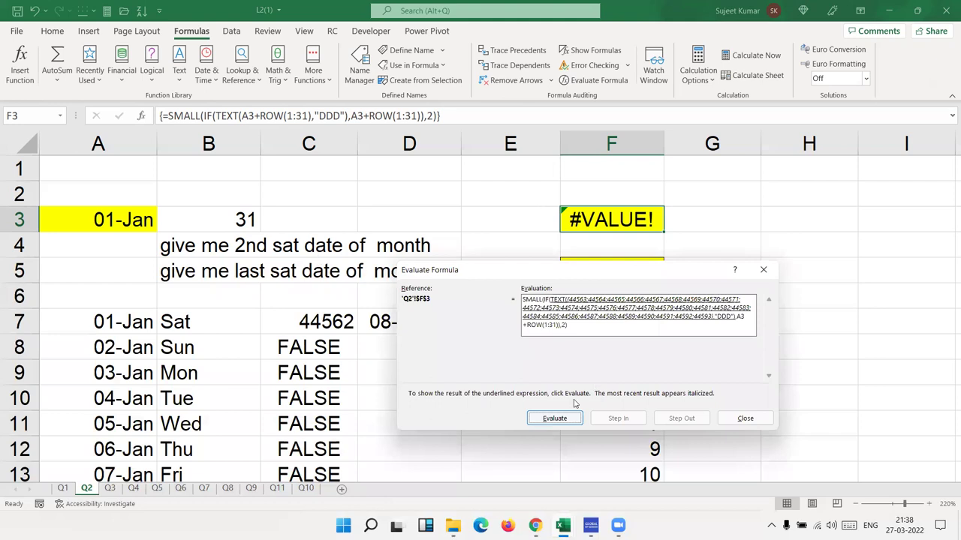
left_click(559, 424)
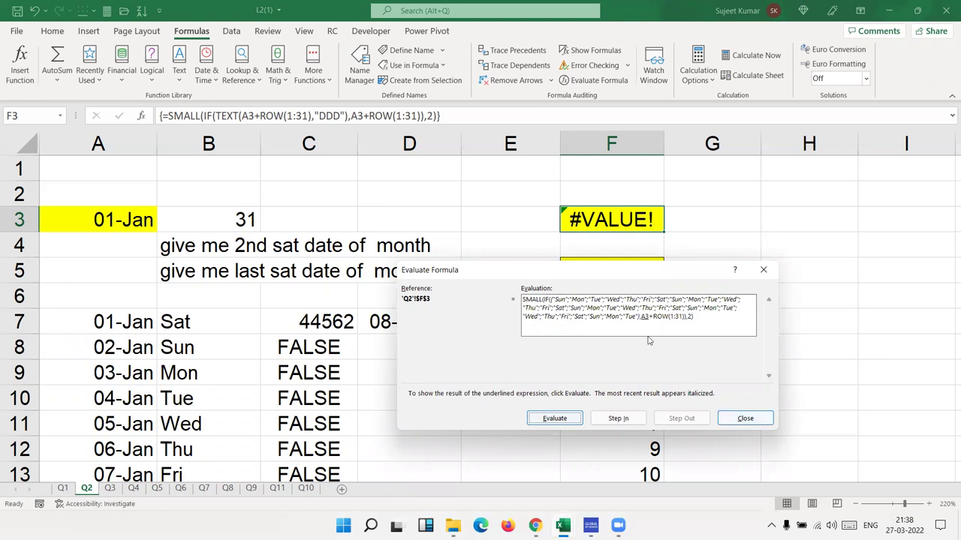
left_click(745, 418)
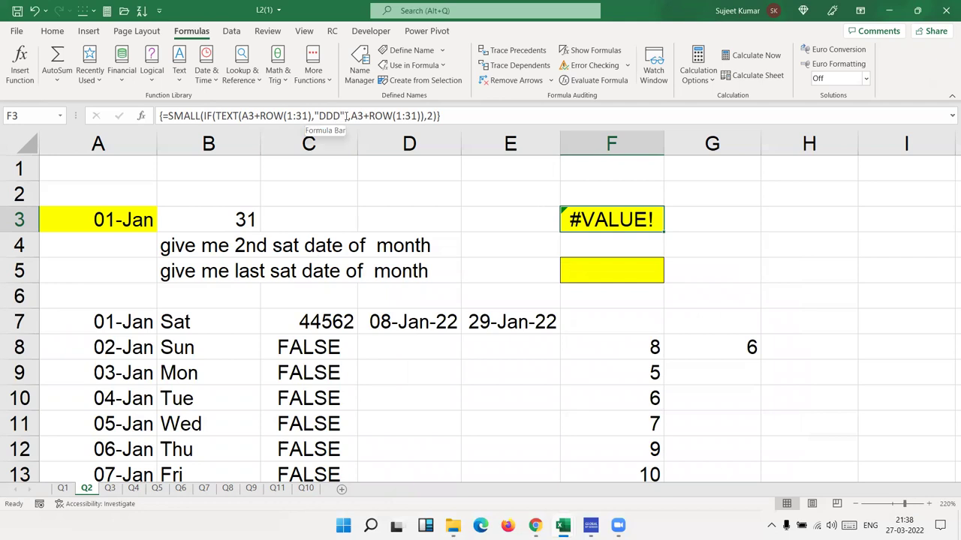
- Append ="Sat" after TEXT(...,"DDD") in F3's IF so it returns 15-Jan-22, then check A3's start date
left_click(346, 117)
left_click(347, 117)
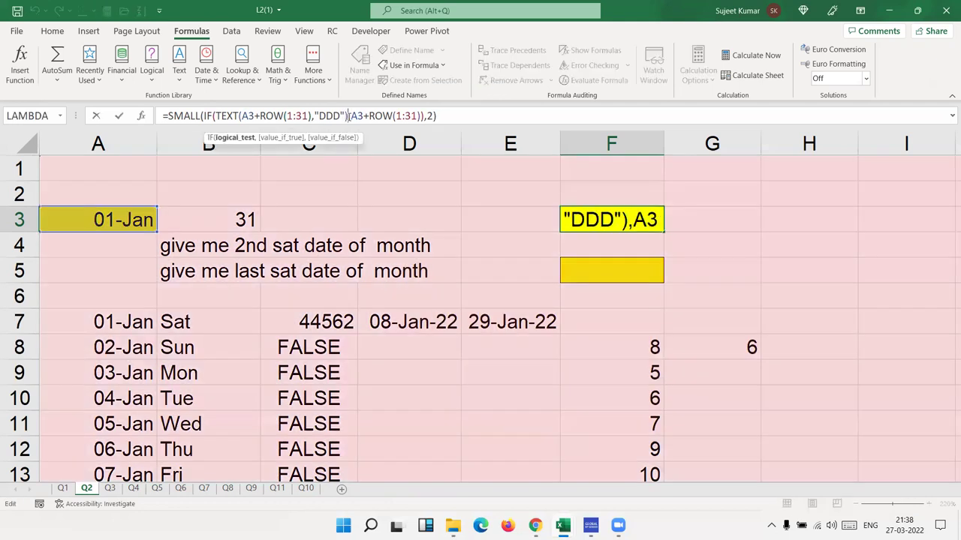
type("=\"Sat\",")
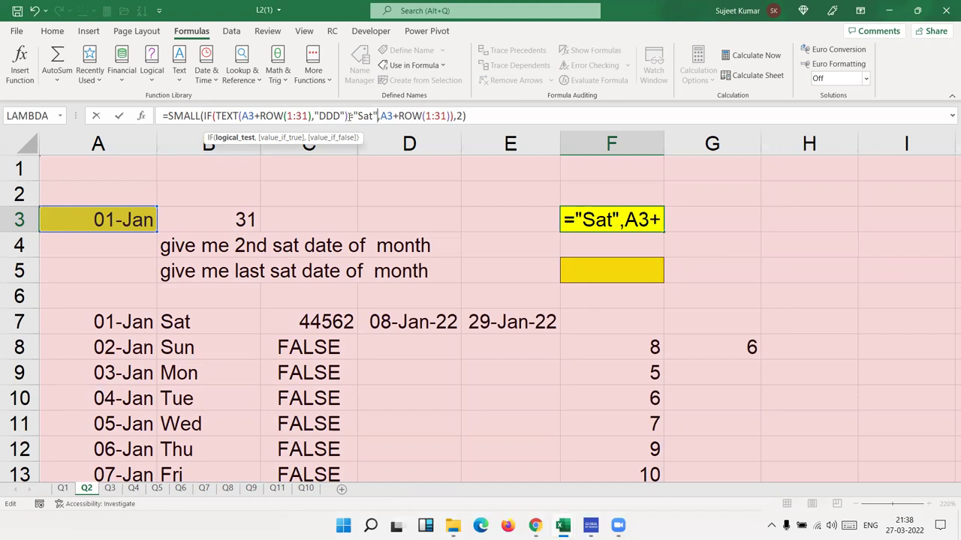
key("Return")
key("Up")
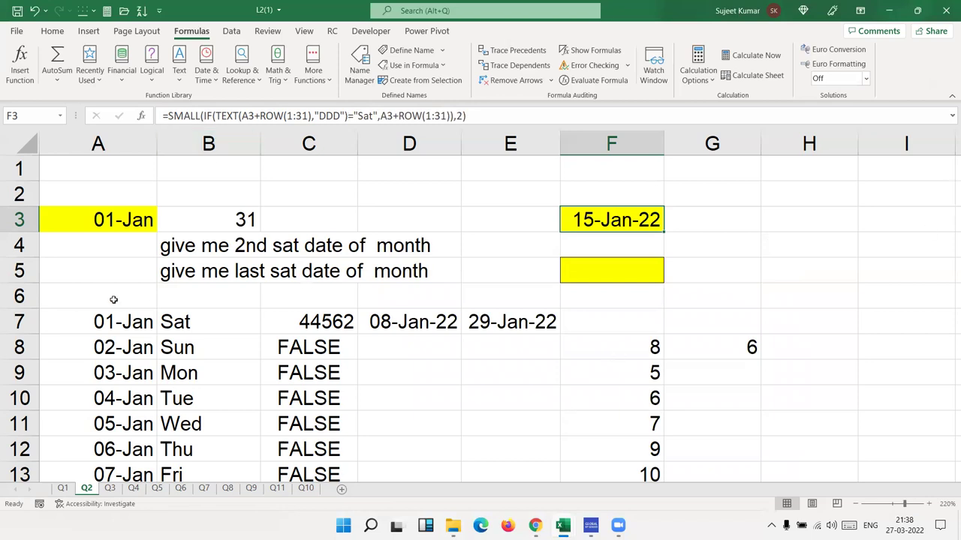
left_click(135, 217)
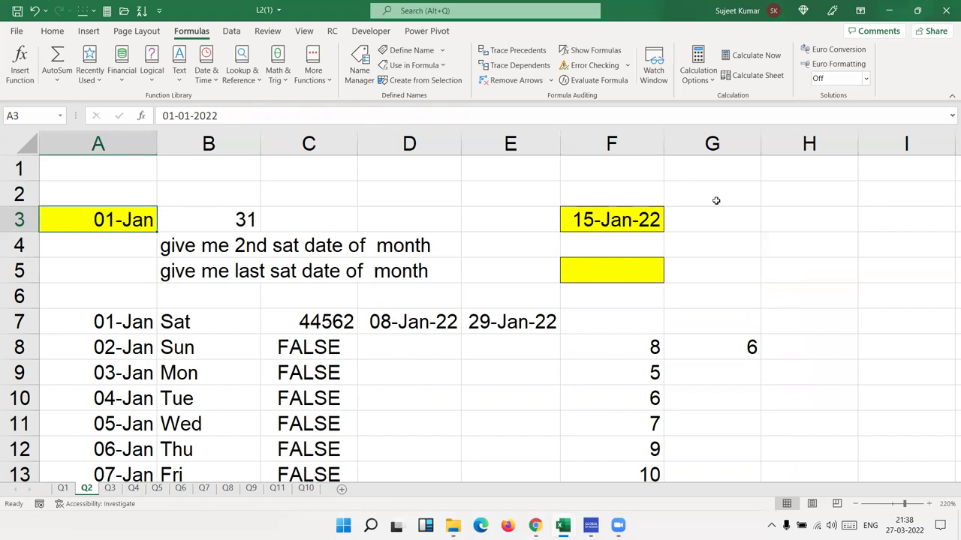
- Move around the empty cells beside the data and back toward column A
left_click(902, 222)
key("Right")
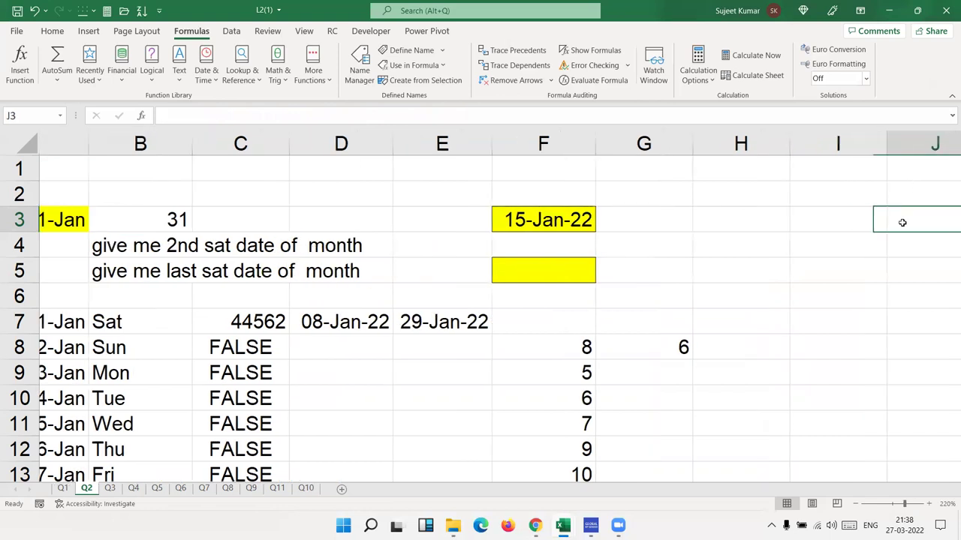
key("Right")
key("Right")
key("Right")
key("Down")
key("Down")
key("Down")
key("Down")
key("Down")
key("Down")
key("Down")
key("Down")
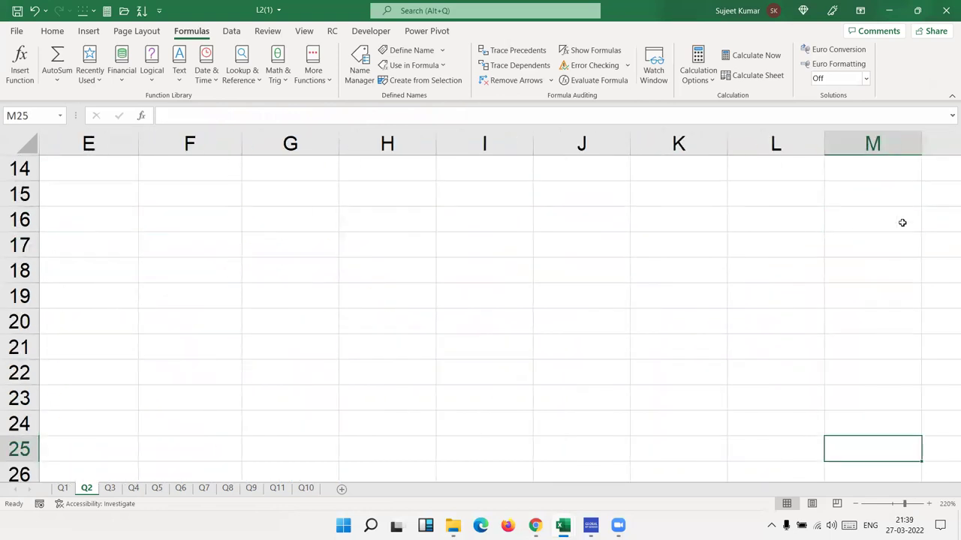
key("Left")
key("Left")
key("Left")
key("Left")
key("Up")
key("Up")
key("Up")
key("Up")
- Review the D7, C7, B7 and A7 helper formulas, then edit F3's SMALL formula in-cell
key("Up")
key("Up")
key("Up")
key("Down")
key("Down")
key("Down")
key("Down")
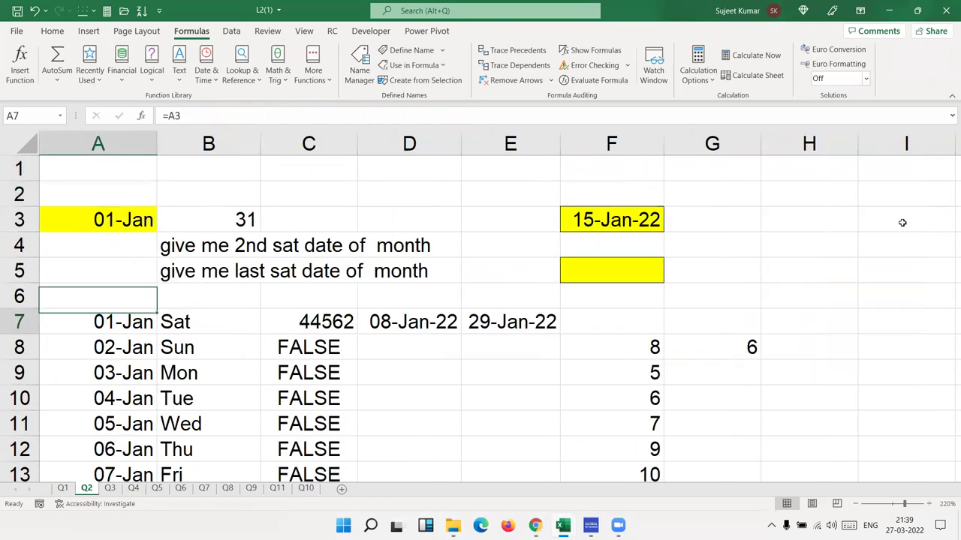
key("Down")
key("Down")
key("Right")
key("Right")
key("Right")
key("Up")
key("Up")
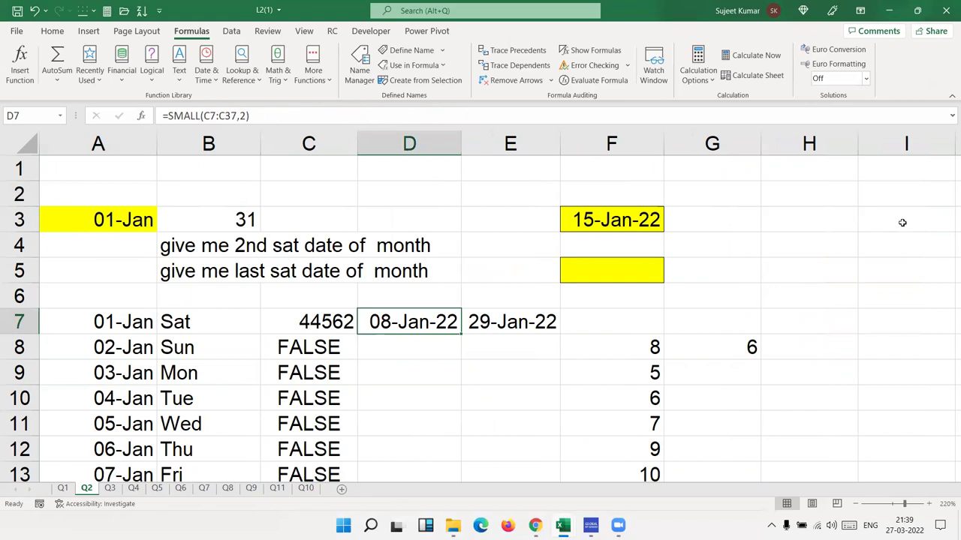
key("Left")
key("Left")
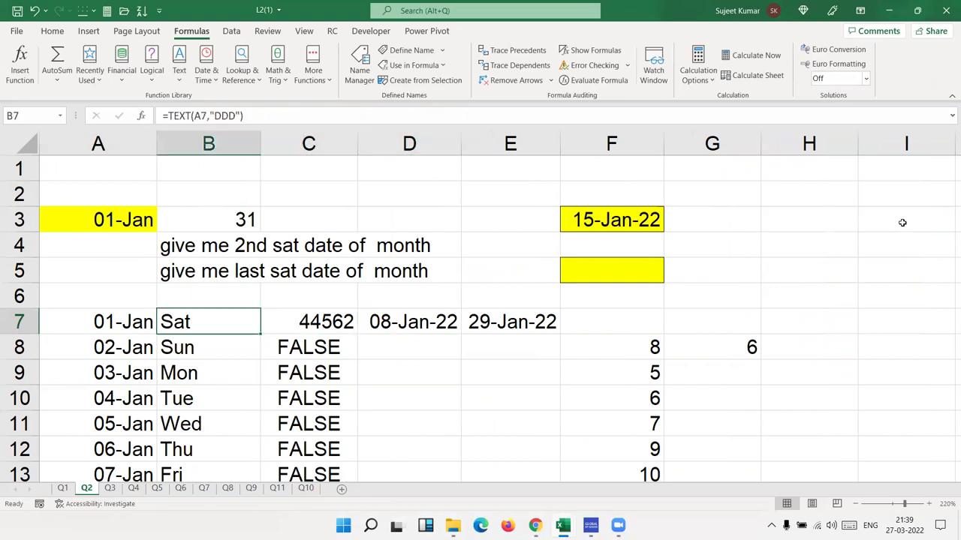
key("Left")
key("Right")
key("Right")
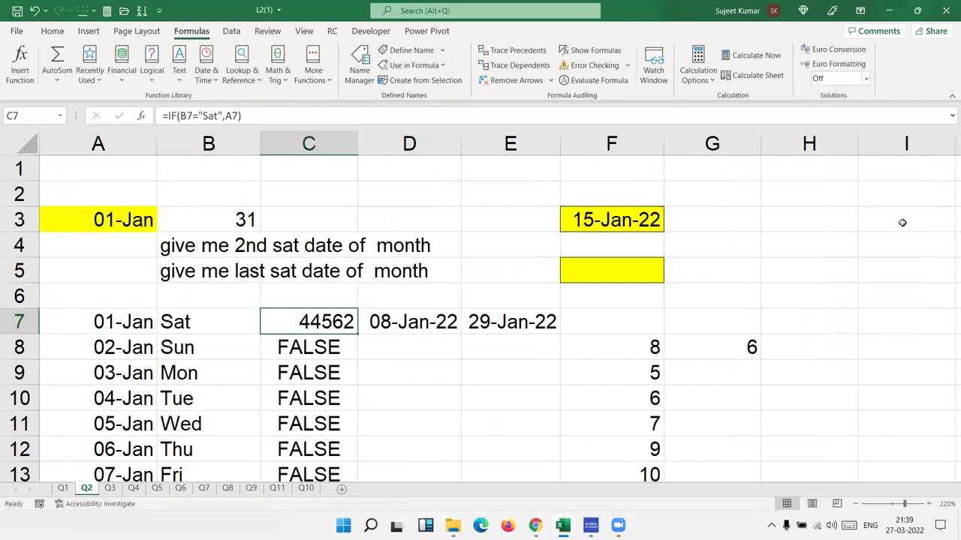
double_click(615, 207)
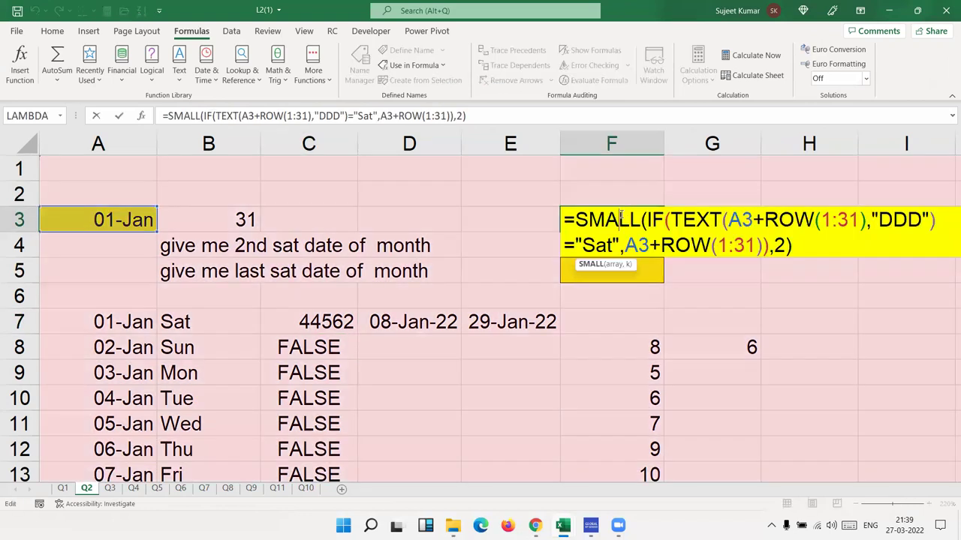
- Add -1 after both ROW(1:31) terms in F3 so it returns 08-Jan-22
left_click(865, 219)
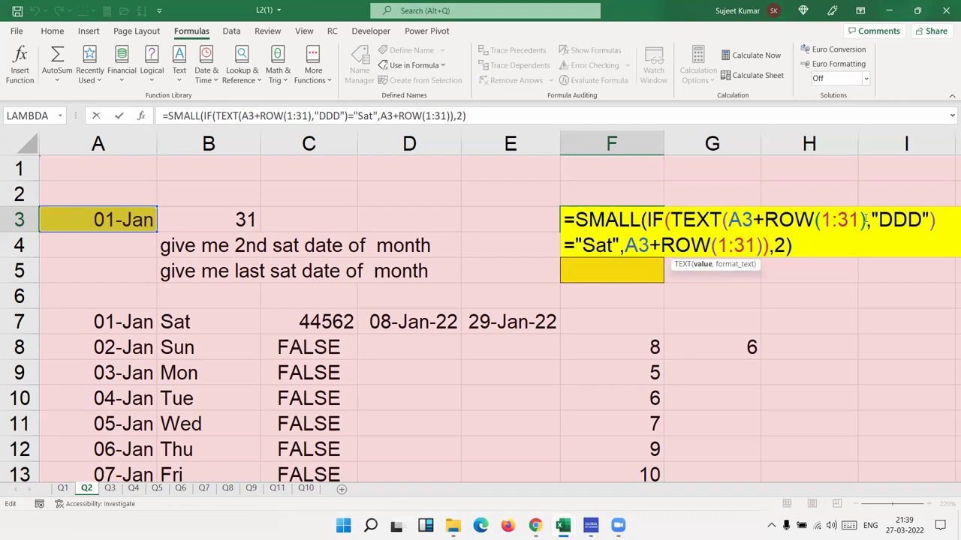
type("-1")
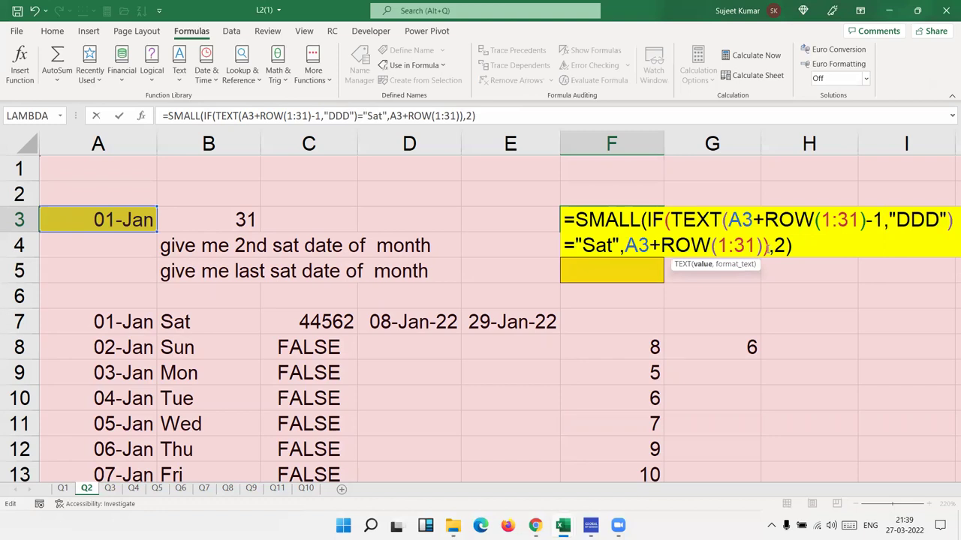
left_click(767, 246)
left_click(762, 246)
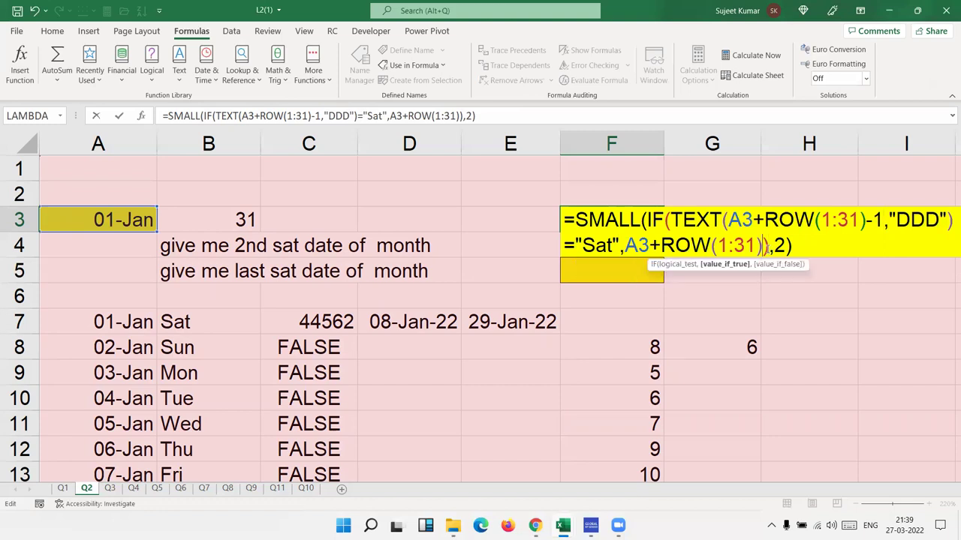
type("-1")
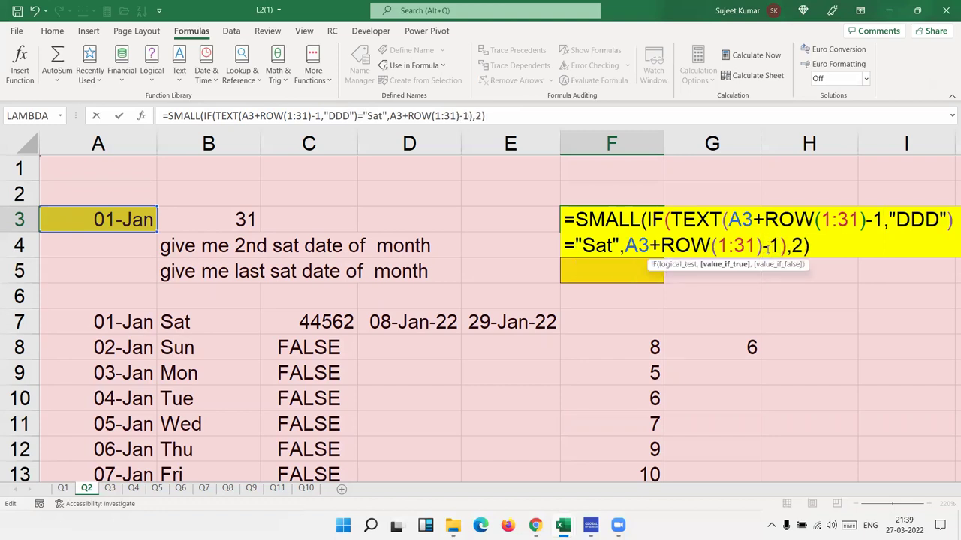
key("Return")
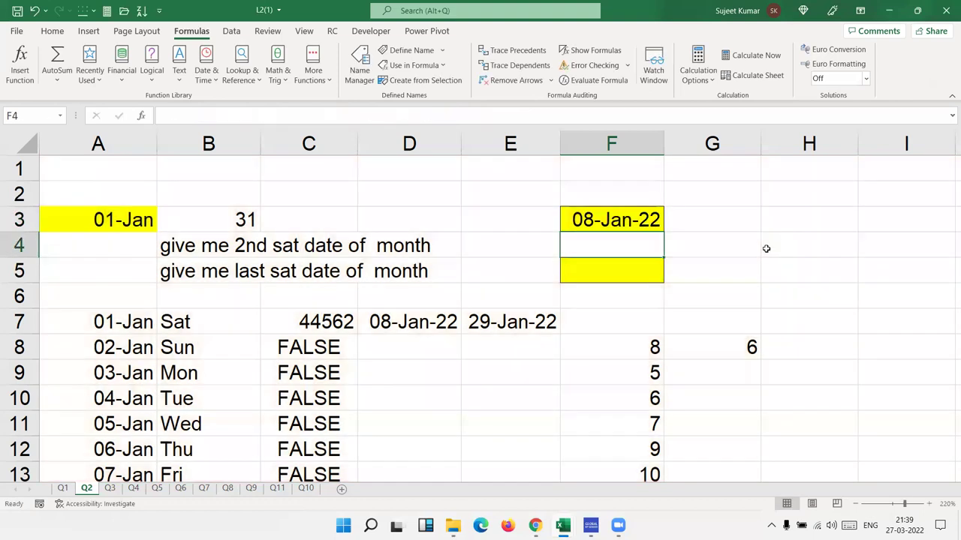
key("Up")
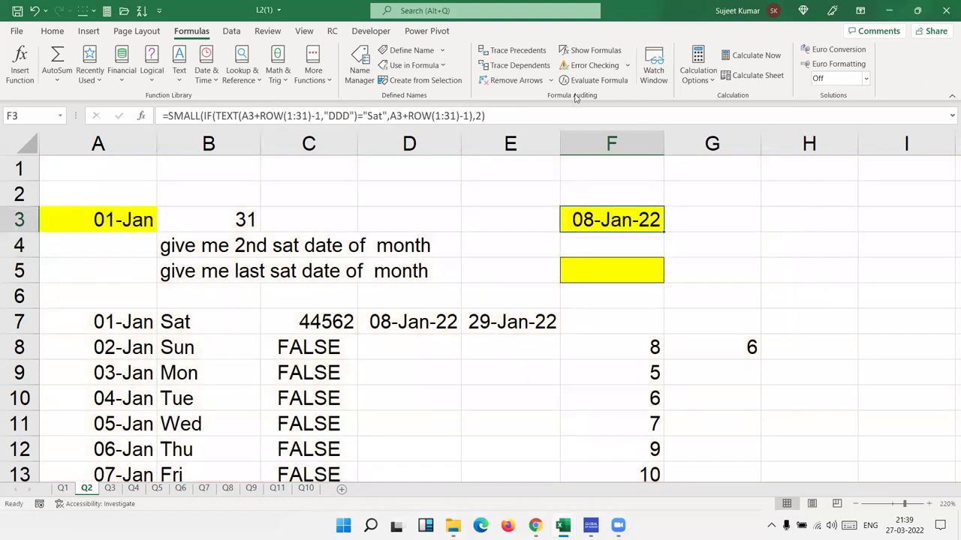
left_click(586, 82)
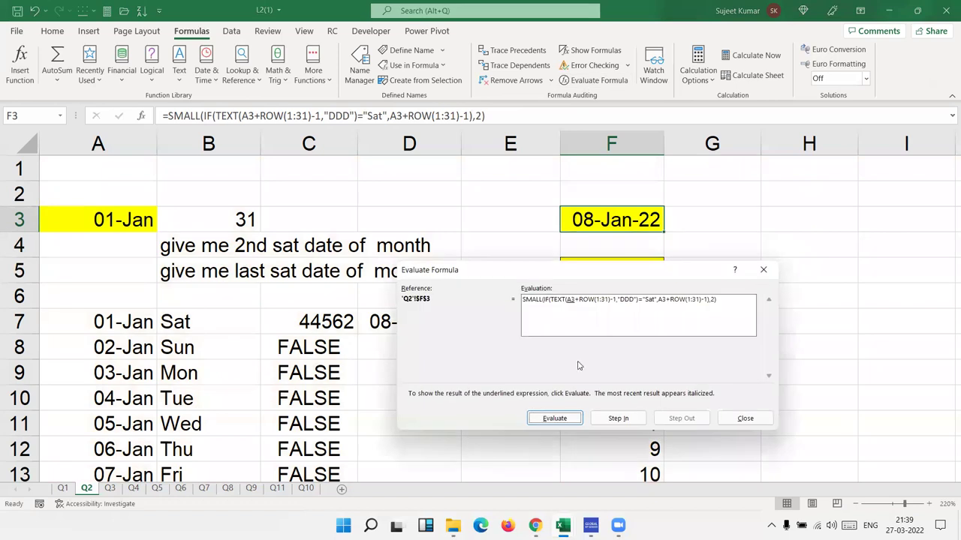
left_click(554, 418)
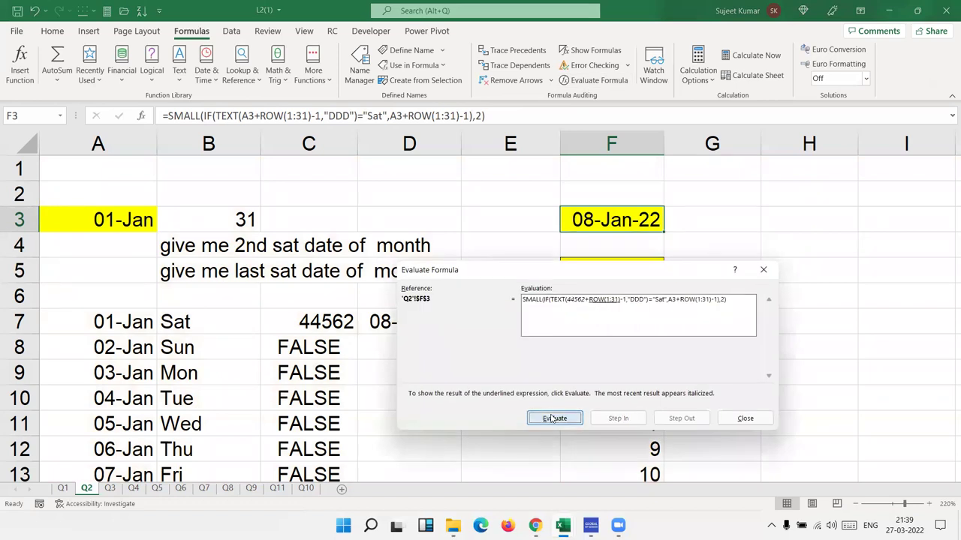
left_click(553, 418)
left_click(554, 418)
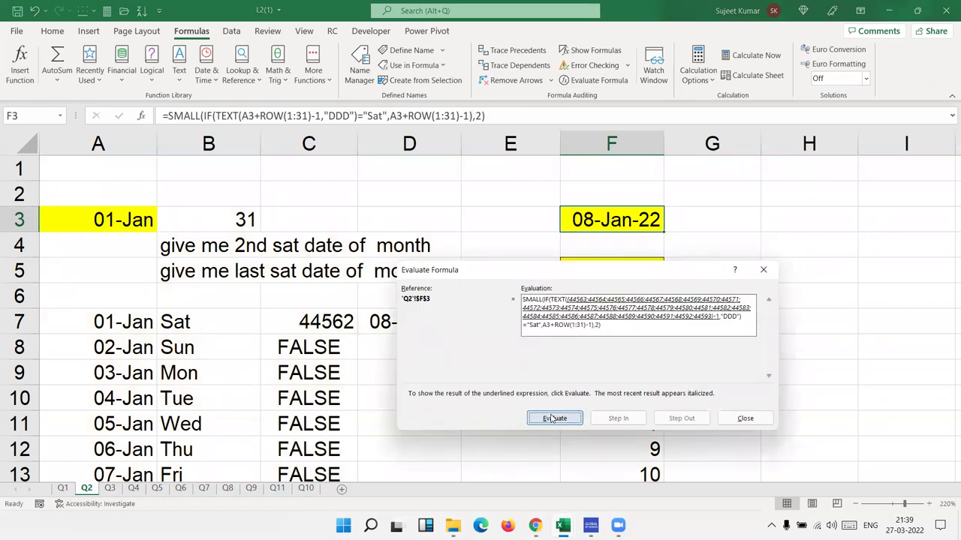
left_click(554, 418)
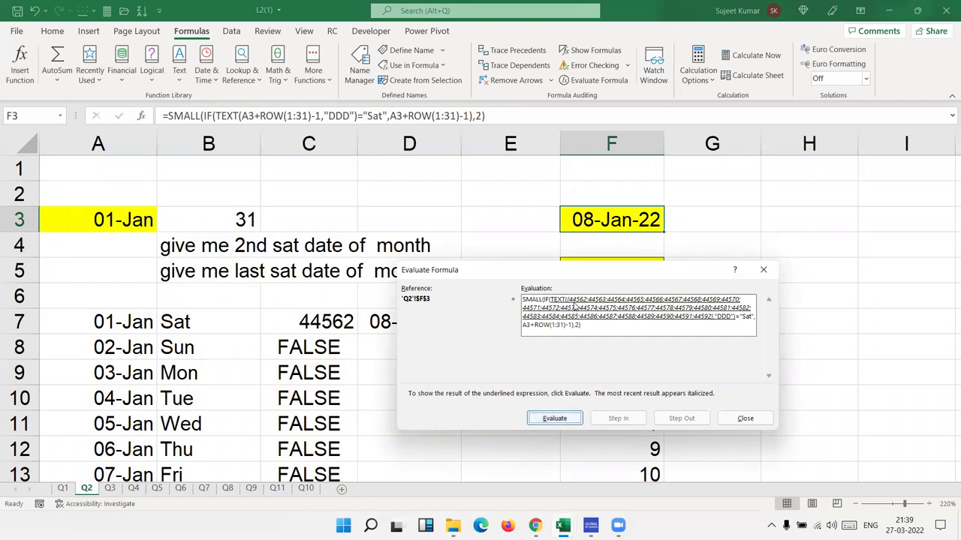
left_click(555, 418)
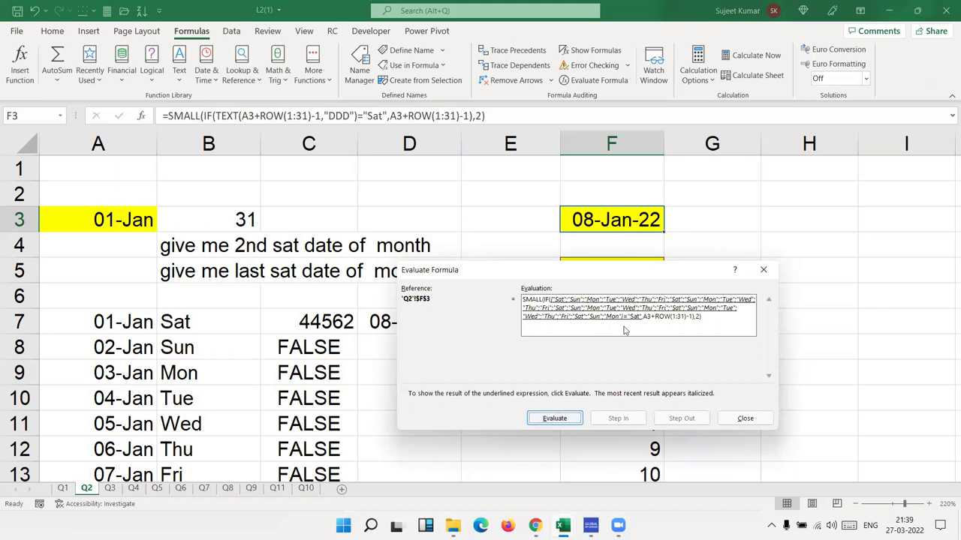
left_click(559, 422)
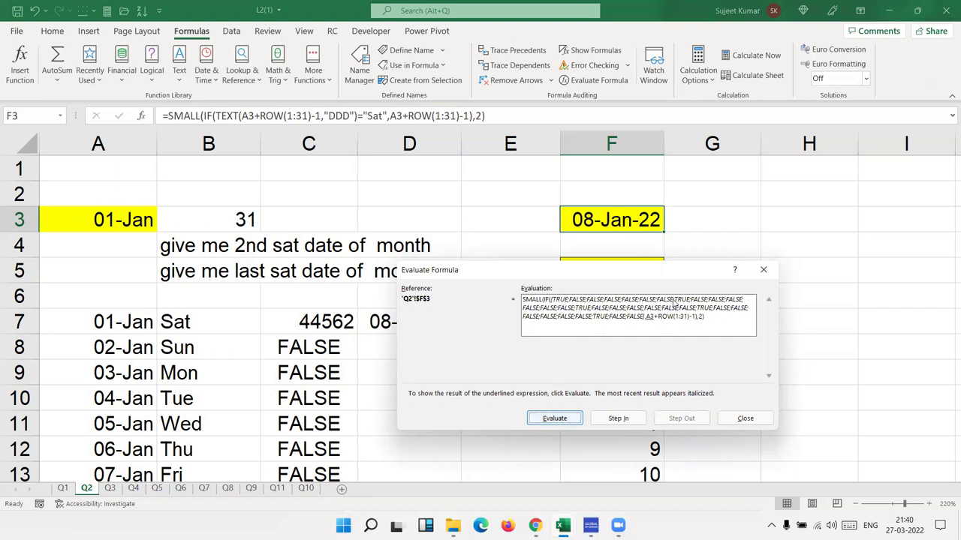
left_click(564, 422)
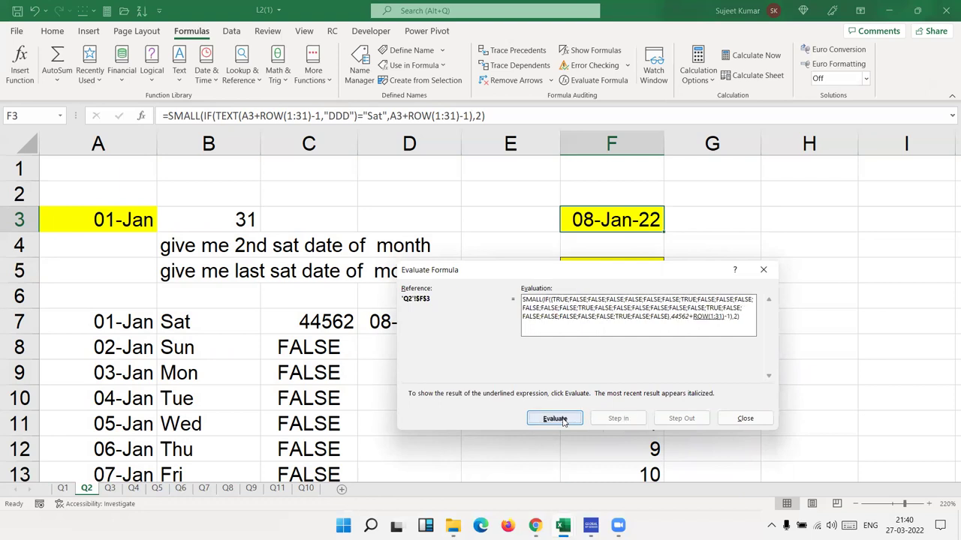
left_click(564, 422)
left_click(563, 422)
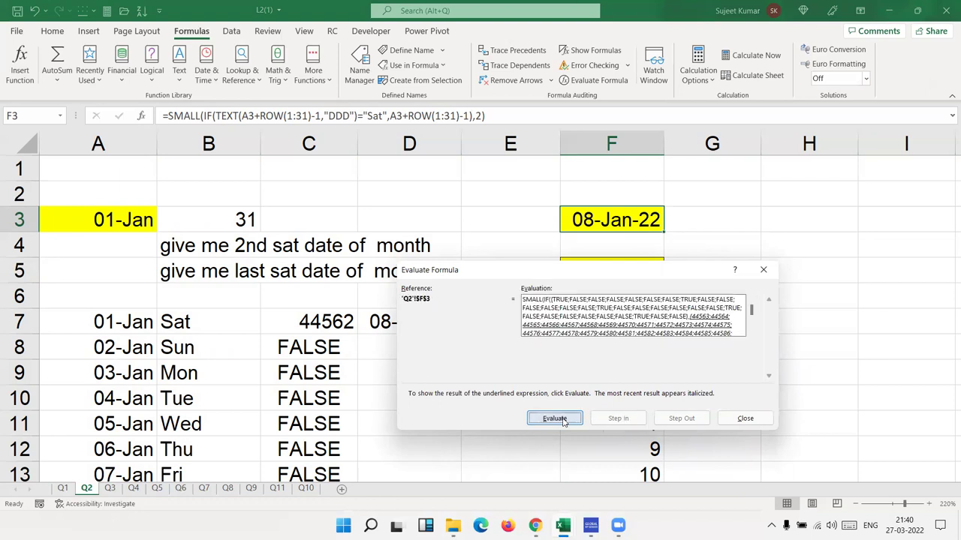
left_click(564, 422)
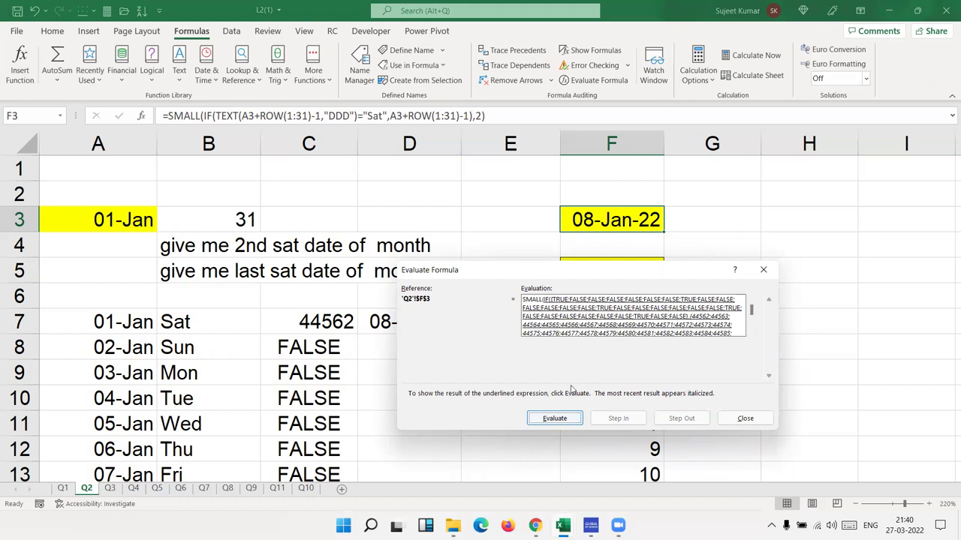
left_click(556, 418)
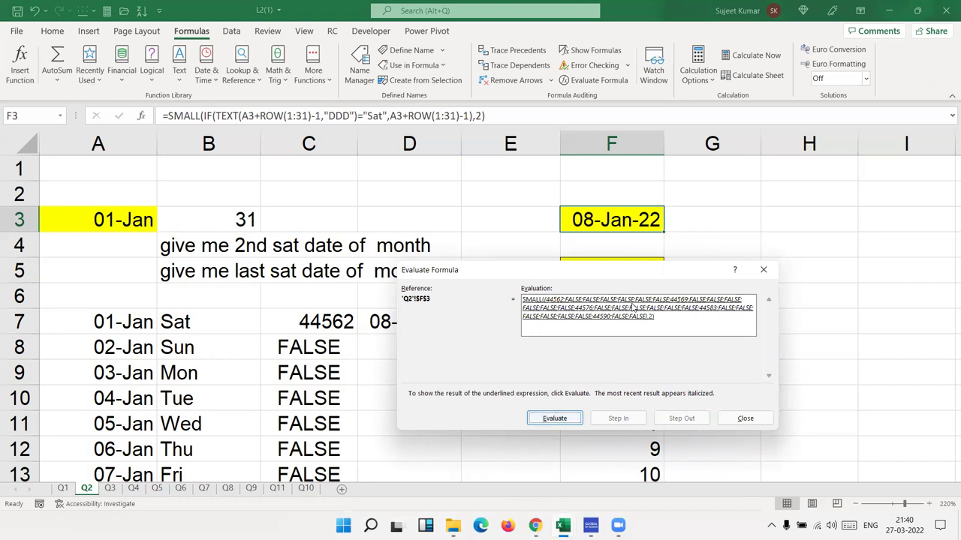
left_click(538, 306)
left_click(554, 419)
left_click(736, 418)
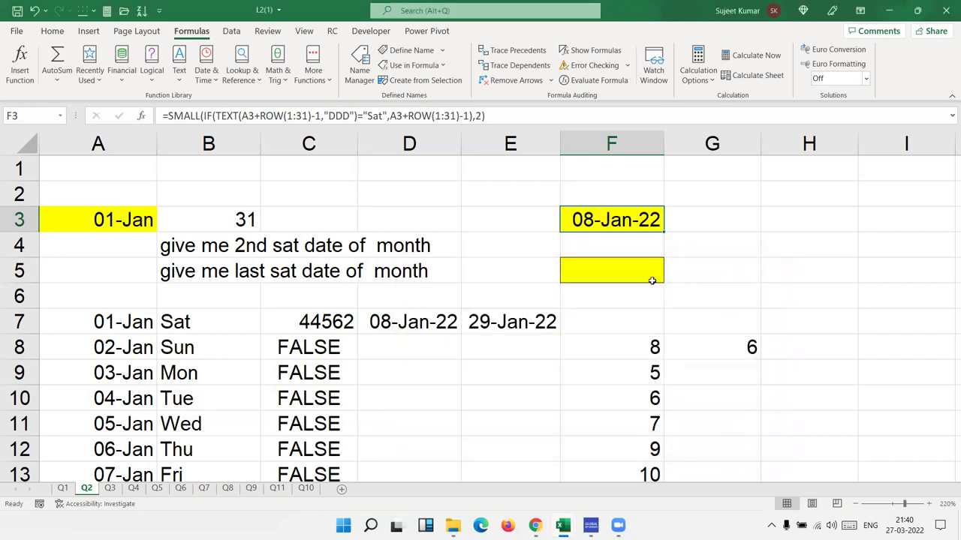
double_click(608, 218)
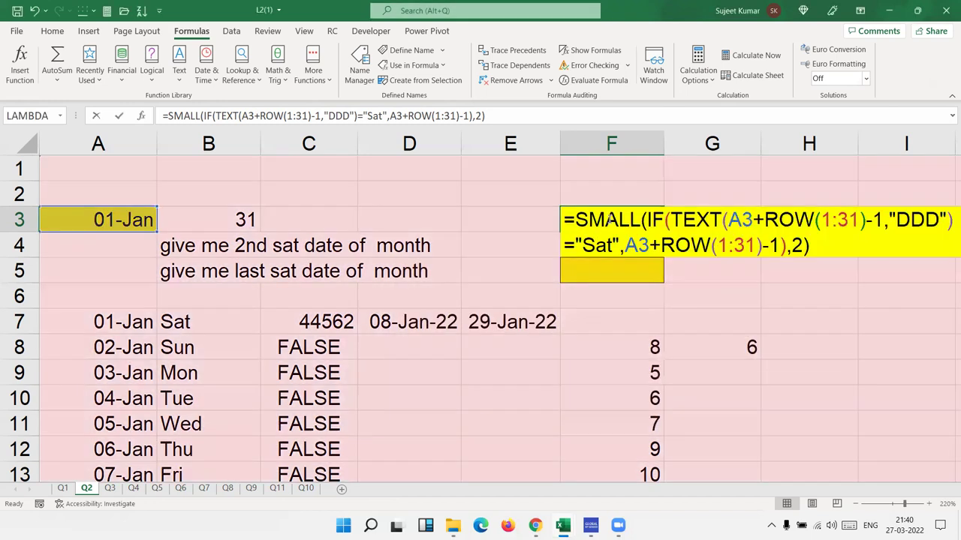
double_click(610, 218)
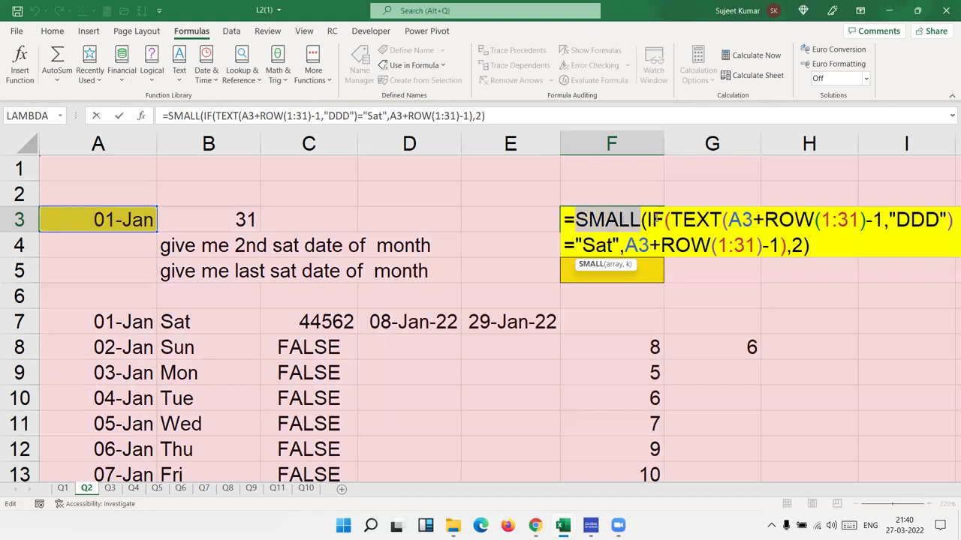
double_click(656, 218)
double_click(694, 219)
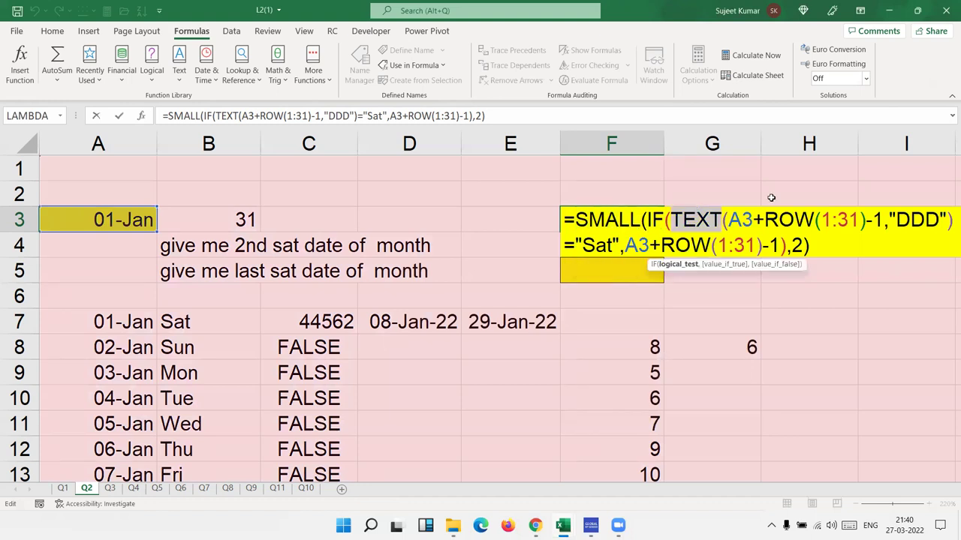
left_click(802, 215)
double_click(802, 215)
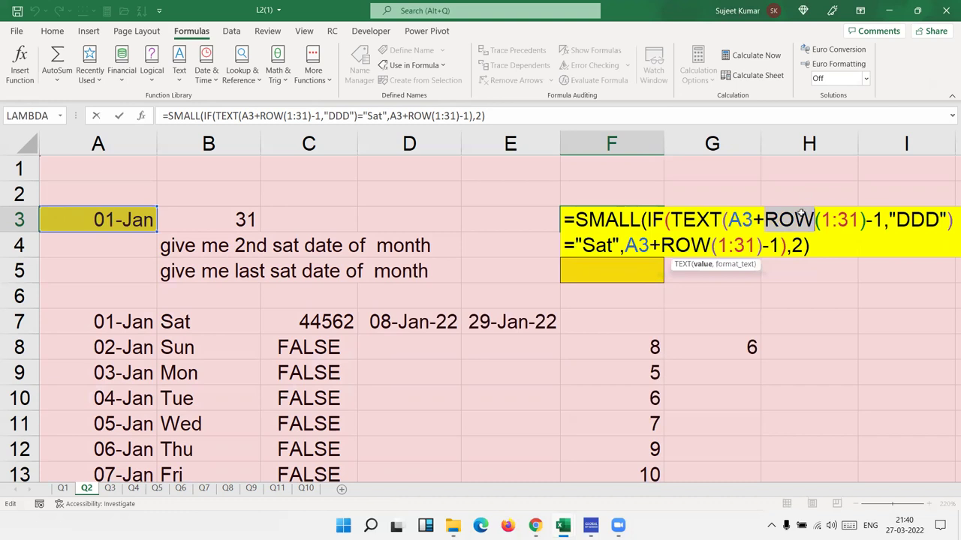
key("ctrl+Return")
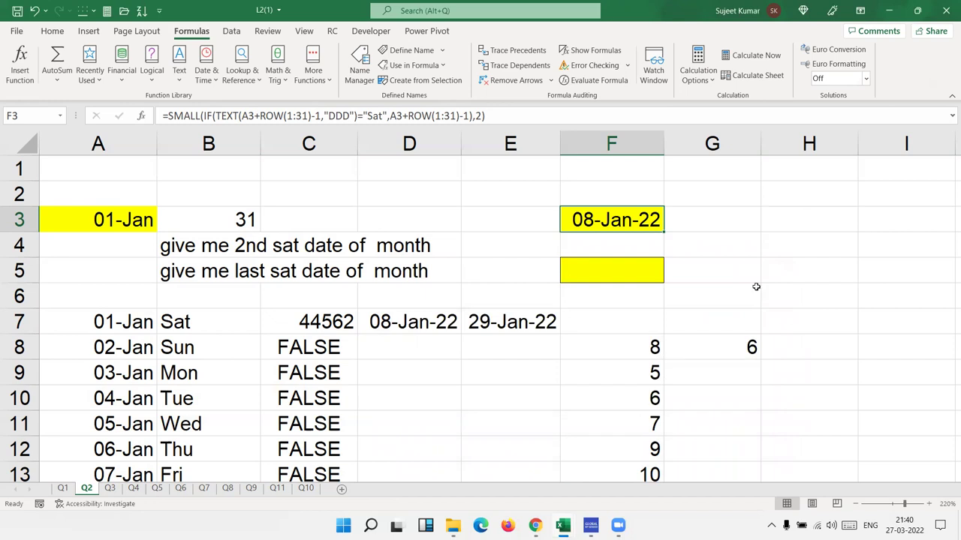
left_click(539, 344)
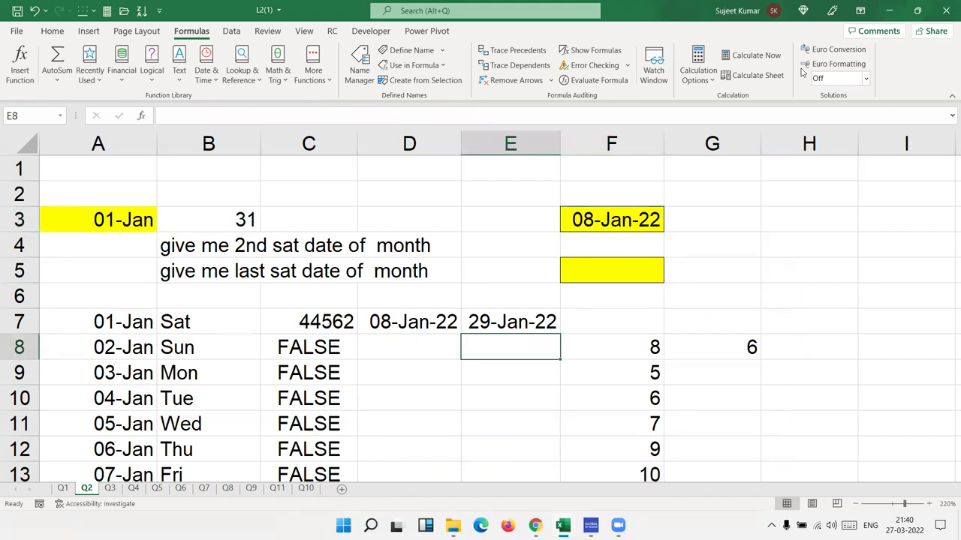